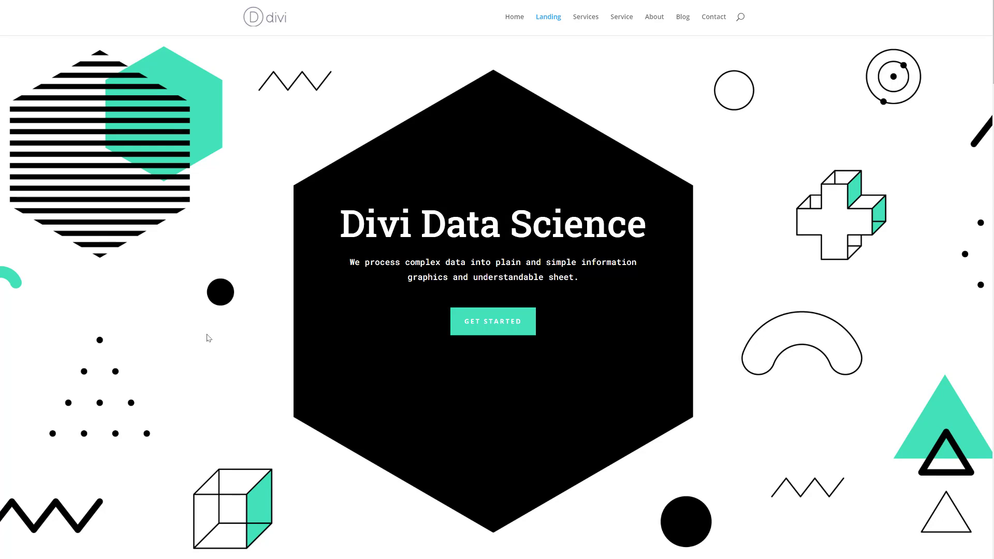
Scroll the Elegant Themes page, then go to the Divi layout library and scroll its packs
{"action": "scroll", "coordinate": [209, 338], "scroll_direction": "down", "scroll_amount": 3}
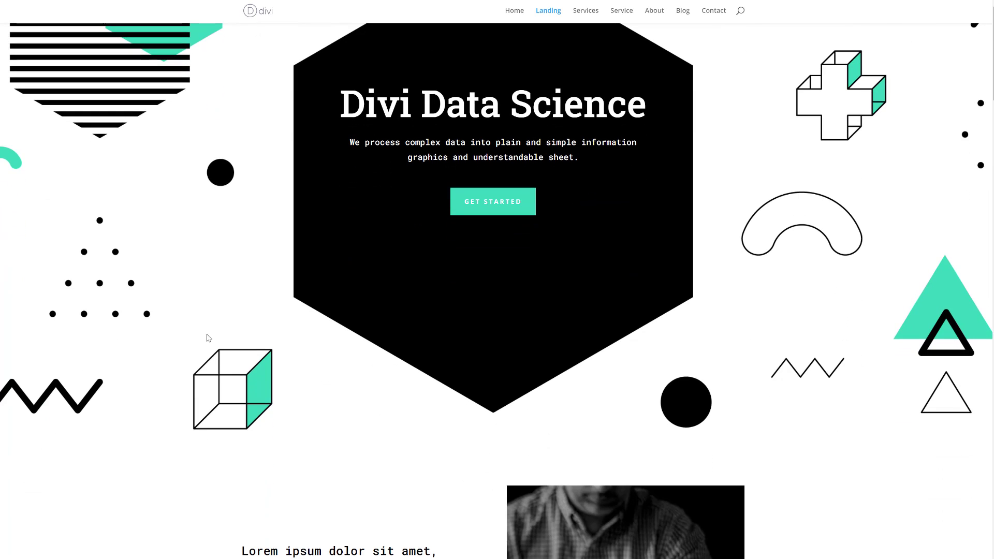
{"action": "scroll", "coordinate": [218, 243], "scroll_direction": "down", "scroll_amount": 6}
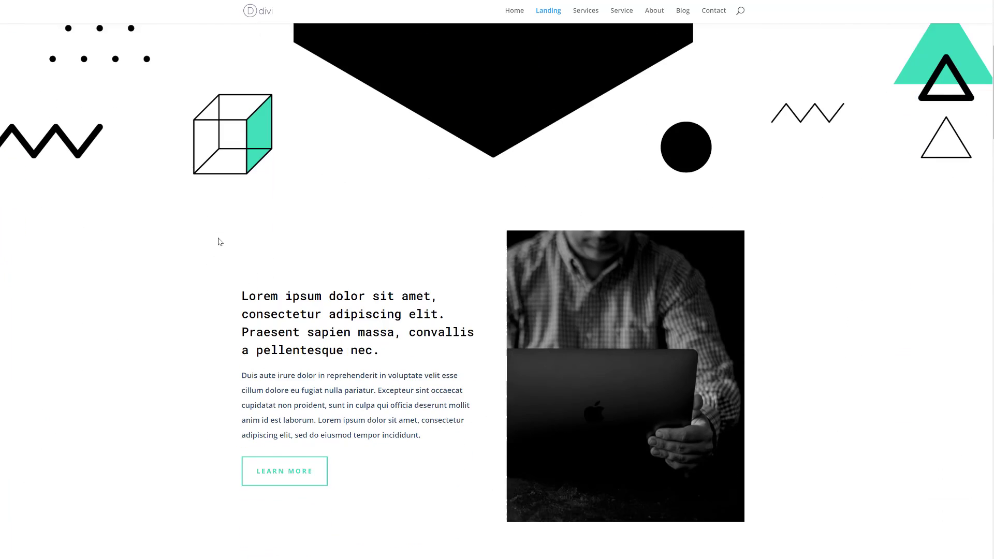
{"action": "scroll", "coordinate": [218, 242], "scroll_direction": "down", "scroll_amount": 5}
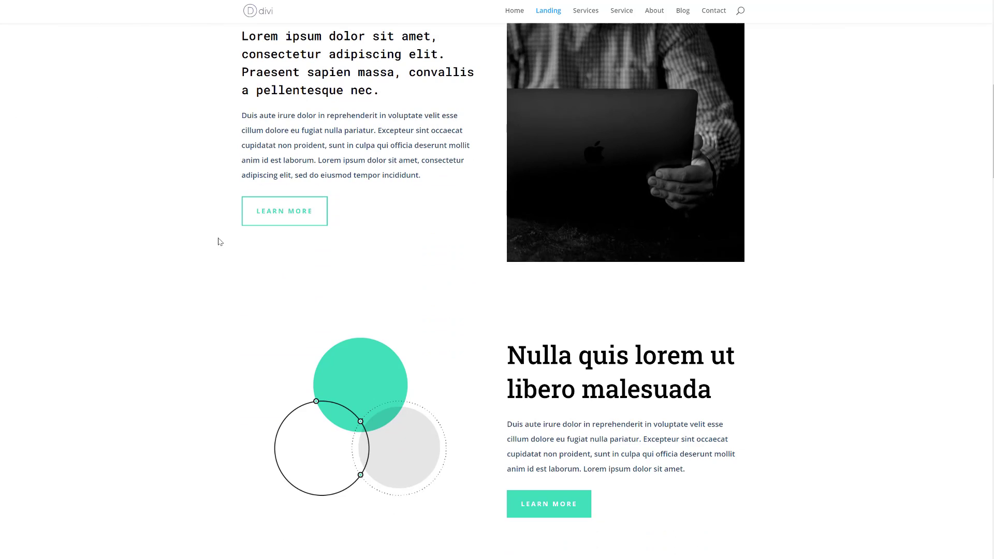
{"action": "scroll", "coordinate": [218, 242], "scroll_direction": "down", "scroll_amount": 7}
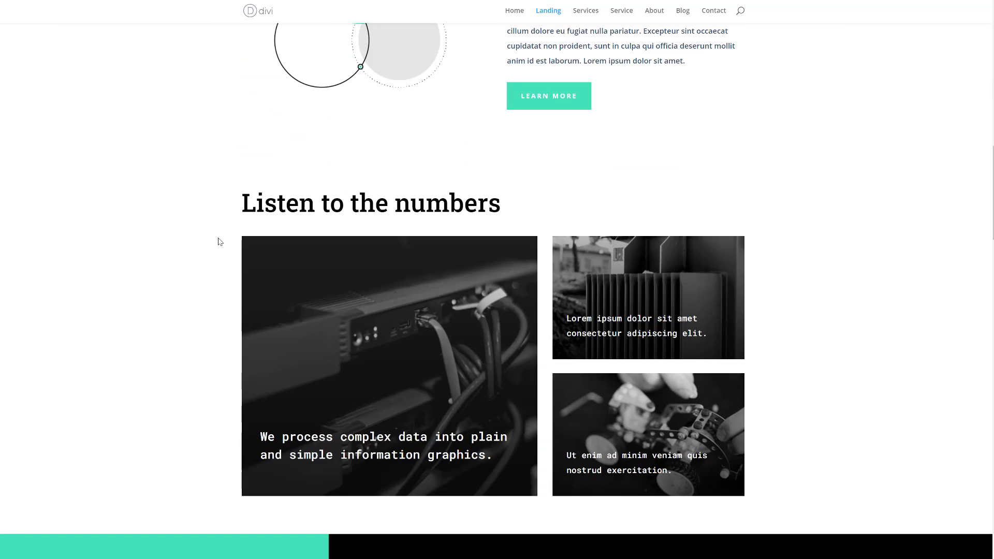
{"action": "scroll", "coordinate": [218, 241], "scroll_direction": "down", "scroll_amount": 5}
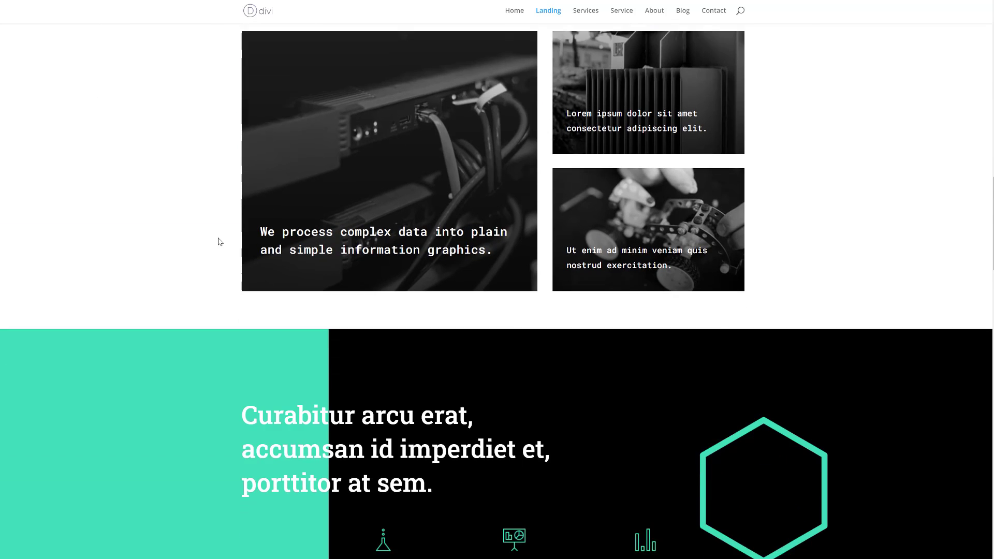
{"action": "scroll", "coordinate": [219, 241], "scroll_direction": "down", "scroll_amount": 10}
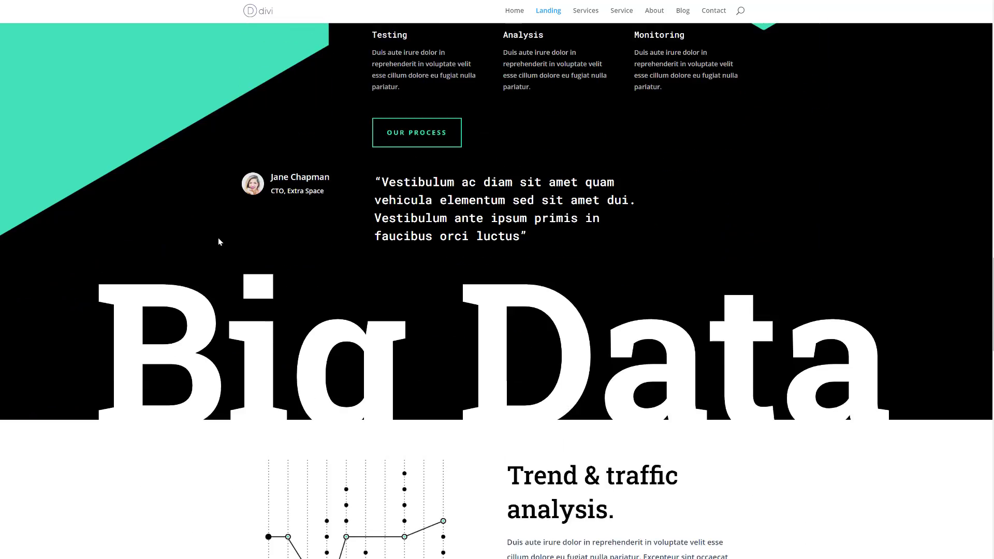
{"action": "scroll", "coordinate": [218, 241], "scroll_direction": "down", "scroll_amount": 7}
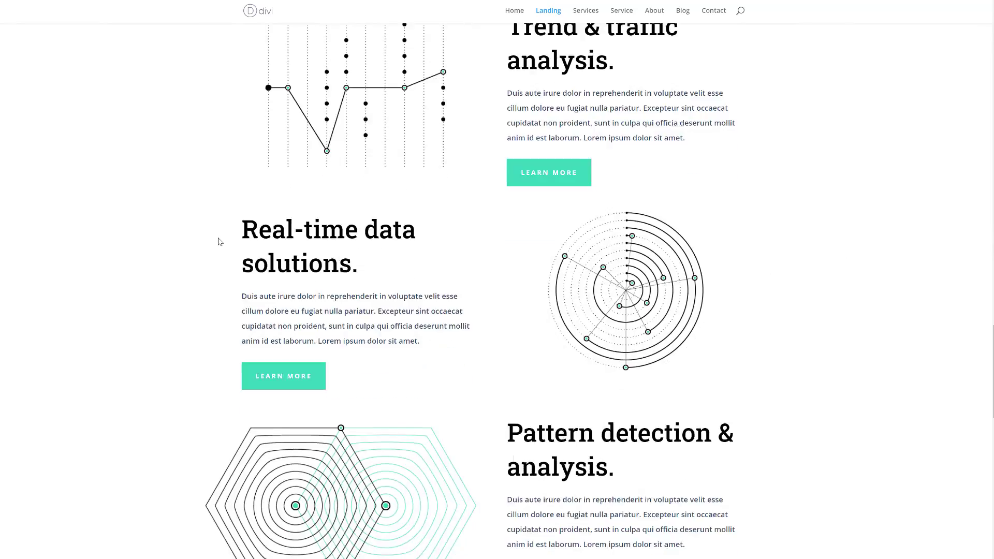
{"action": "scroll", "coordinate": [248, 296], "scroll_direction": "down", "scroll_amount": 3}
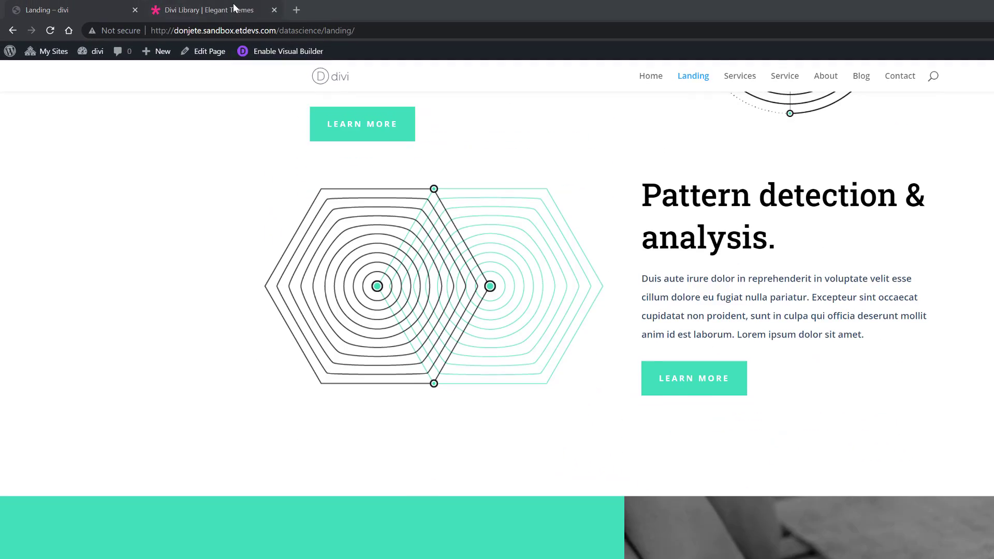
{"action": "left_click", "coordinate": [233, 8]}
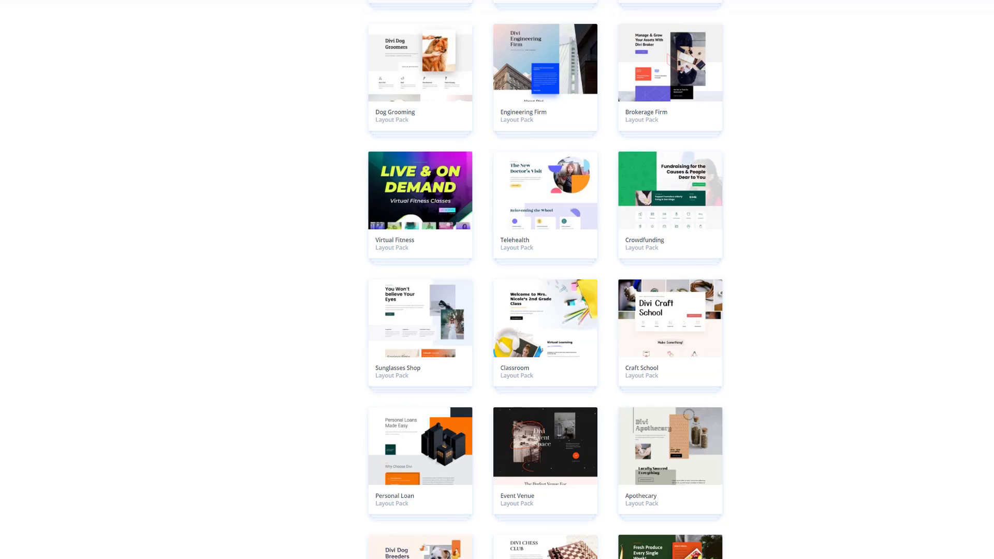
{"action": "scroll", "coordinate": [545, 279], "scroll_direction": "down", "scroll_amount": 8}
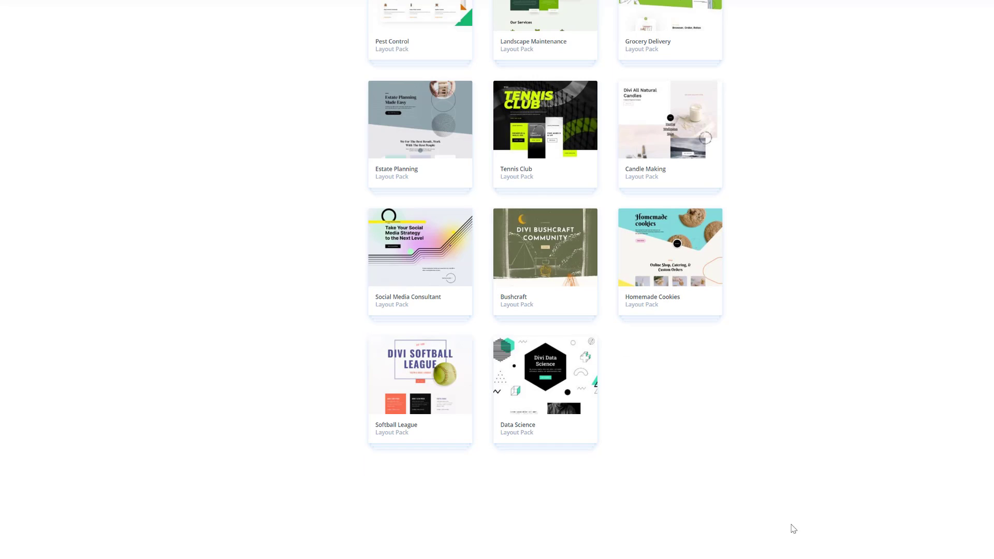
Open the Data Science pack, browse its layouts, and preview the Landing page layout
{"action": "left_click", "coordinate": [568, 410]}
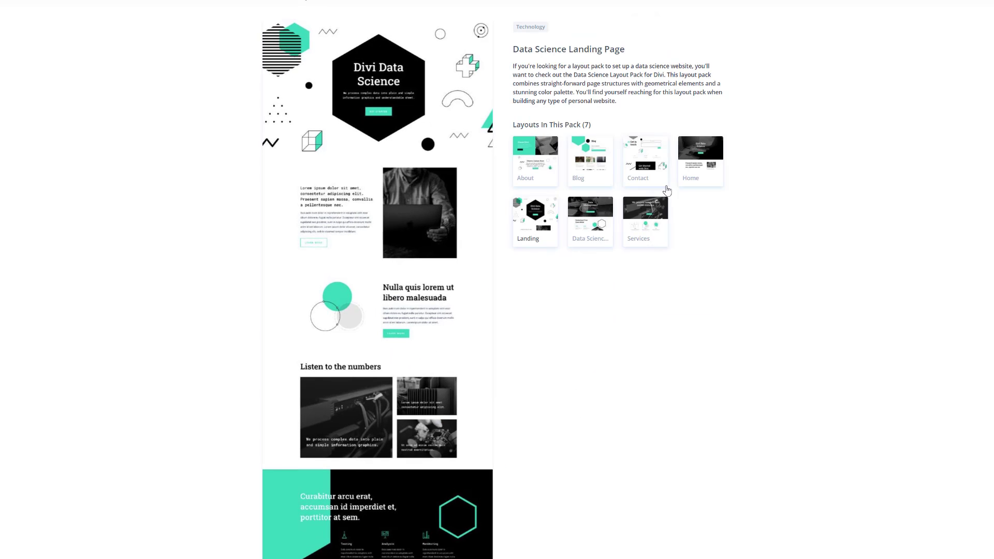
{"action": "left_click", "coordinate": [706, 149]}
{"action": "left_click", "coordinate": [653, 214]}
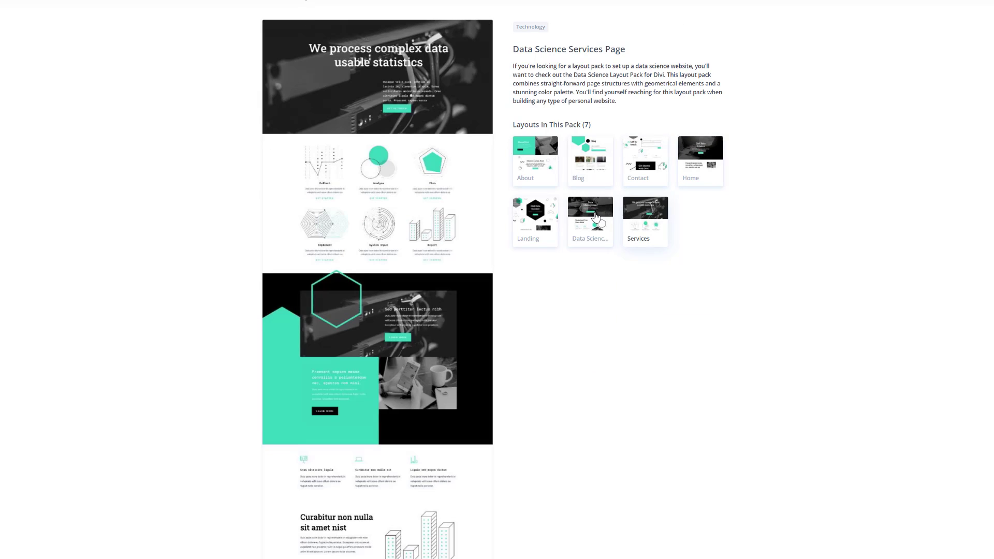
{"action": "left_click", "coordinate": [596, 217]}
{"action": "scroll", "coordinate": [537, 74], "scroll_direction": "down", "scroll_amount": 3}
{"action": "left_click", "coordinate": [537, 74]}
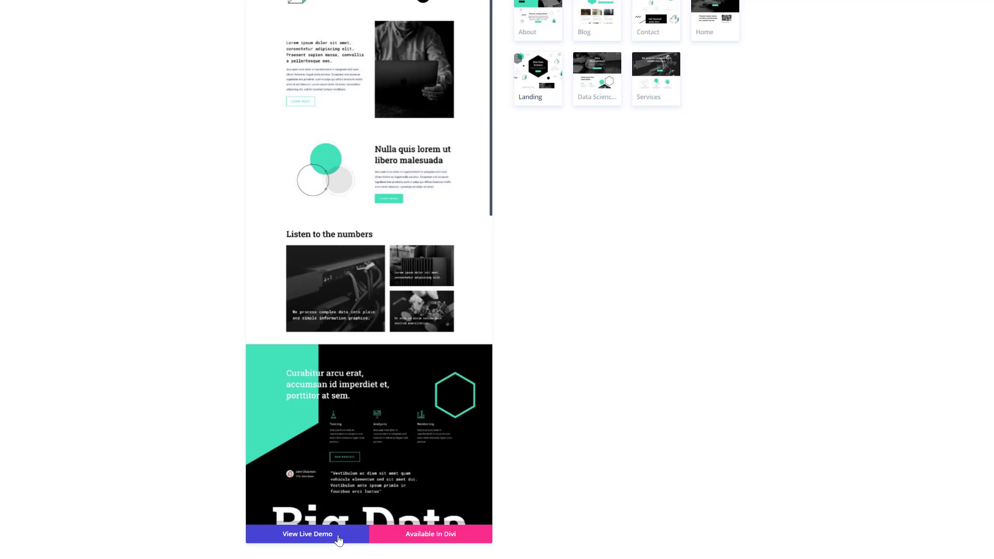
Open the Landing layout's live demo, scroll through it, and exit fullscreen with F11
{"action": "left_click", "coordinate": [338, 540]}
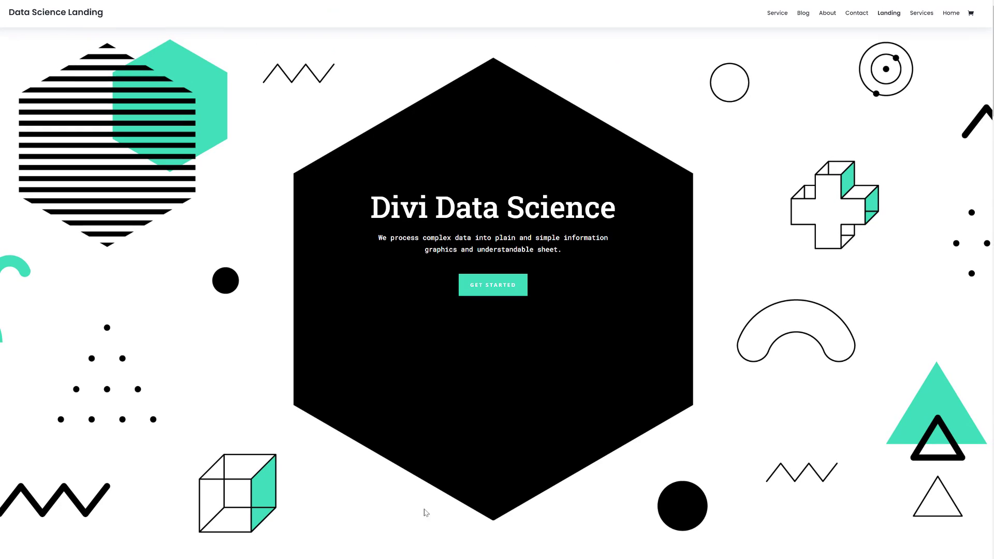
{"action": "scroll", "coordinate": [582, 328], "scroll_direction": "down", "scroll_amount": 15}
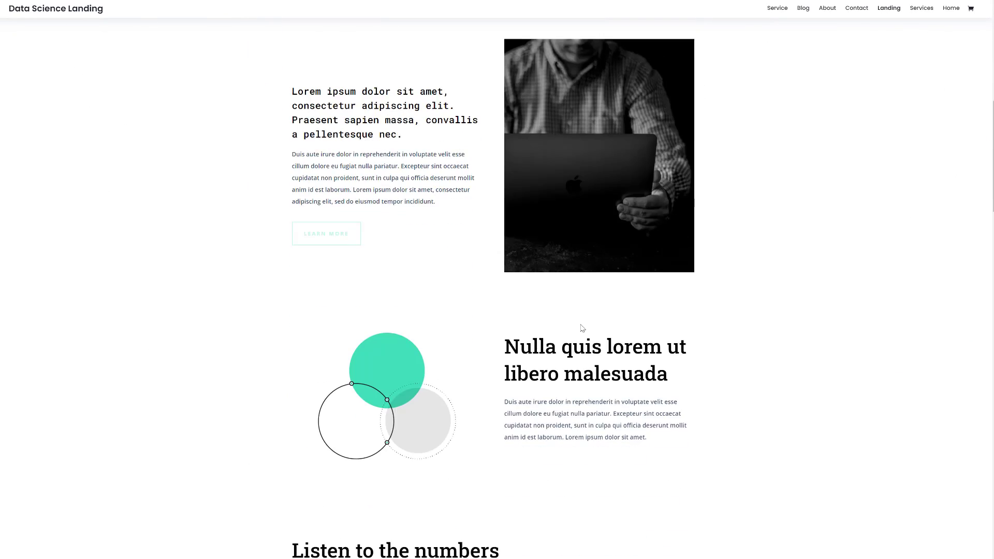
{"action": "scroll", "coordinate": [581, 328], "scroll_direction": "down", "scroll_amount": 20}
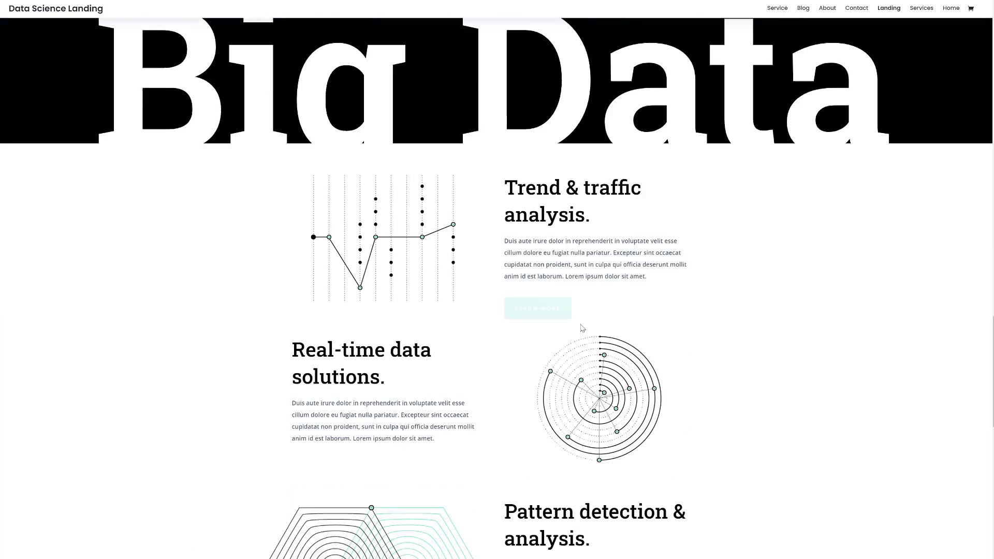
{"action": "scroll", "coordinate": [591, 284], "scroll_direction": "down", "scroll_amount": 8}
{"action": "scroll", "coordinate": [590, 283], "scroll_direction": "up", "scroll_amount": 12}
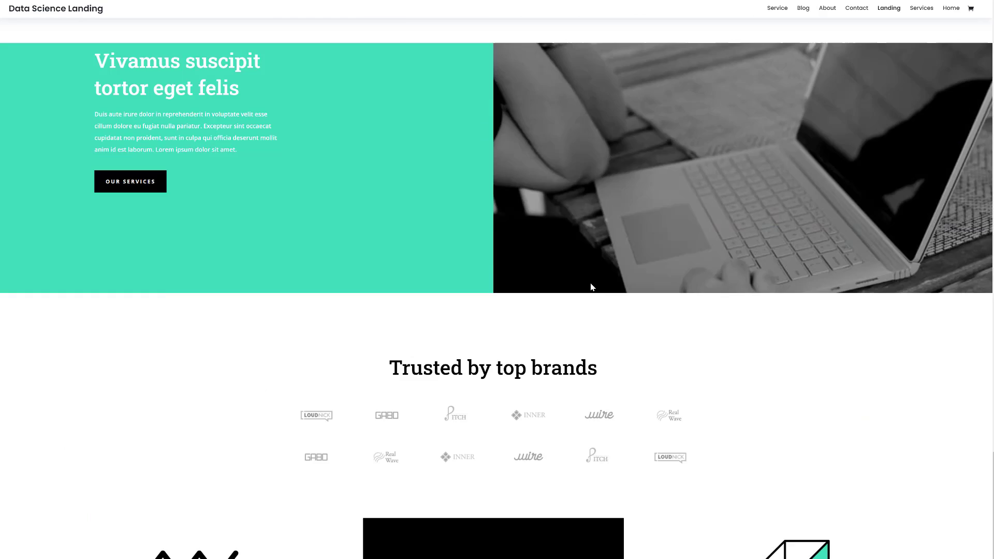
{"action": "scroll", "coordinate": [592, 287], "scroll_direction": "up", "scroll_amount": 20}
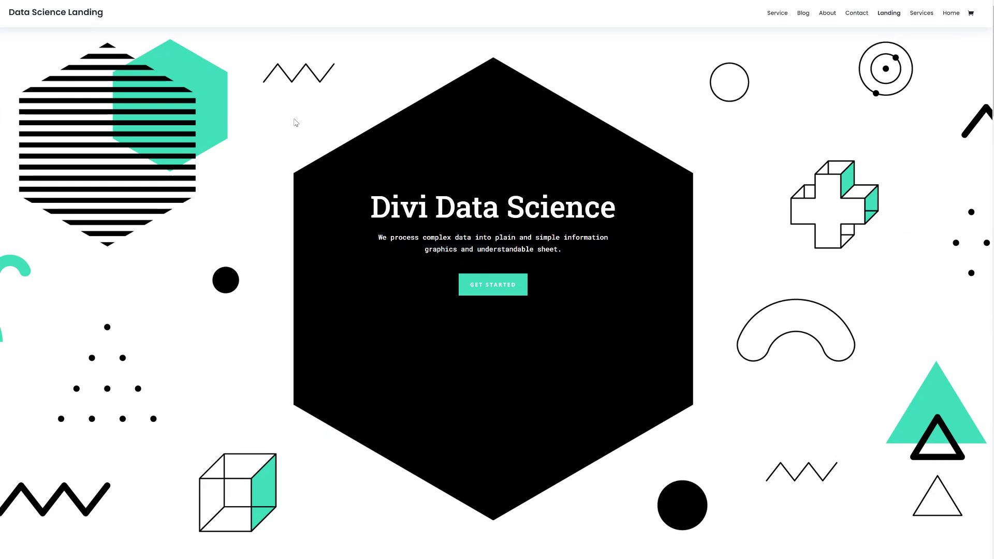
{"action": "key", "text": "F11"}
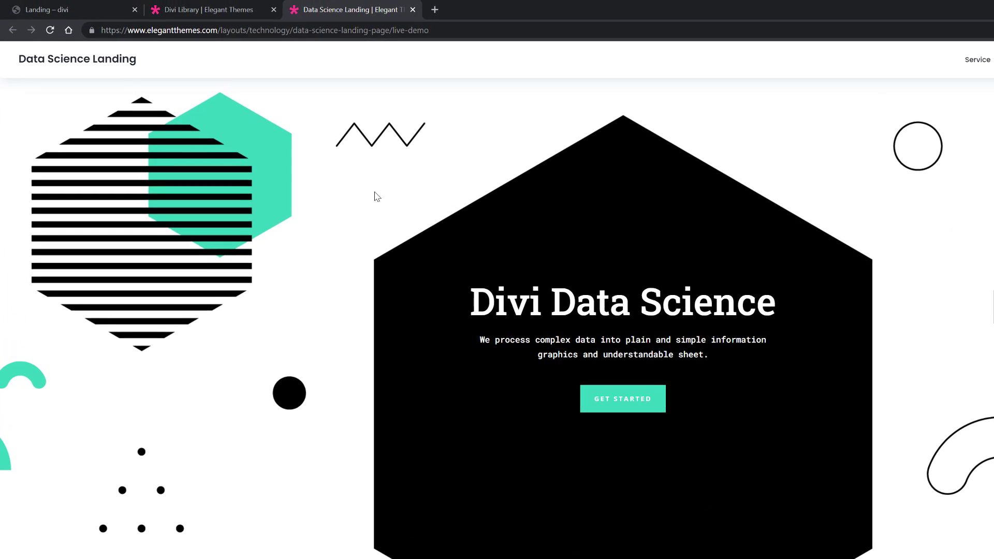
Create and publish a WordPress page titled 'Landing', then start building it with Divi
{"action": "left_click", "coordinate": [111, 9]}
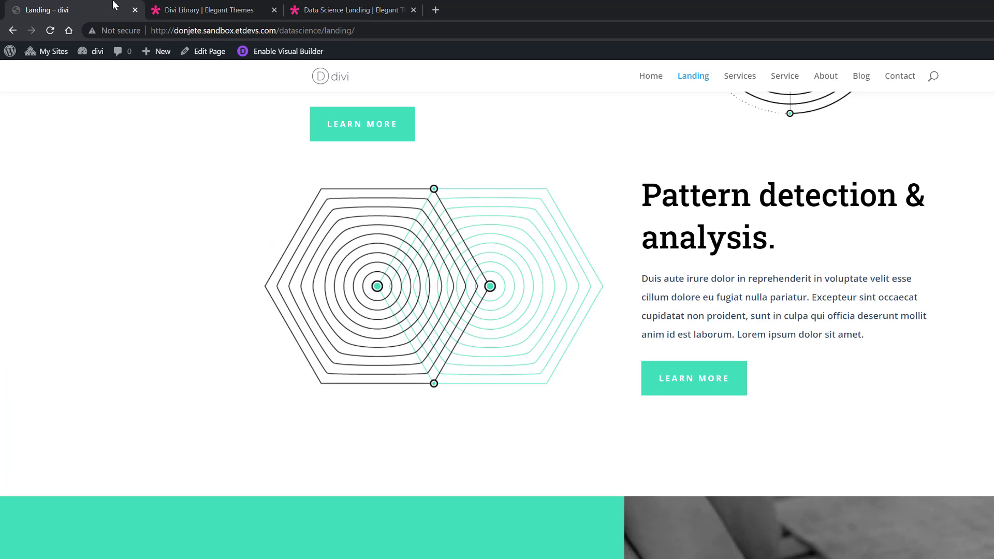
{"action": "left_click", "coordinate": [3, 60]}
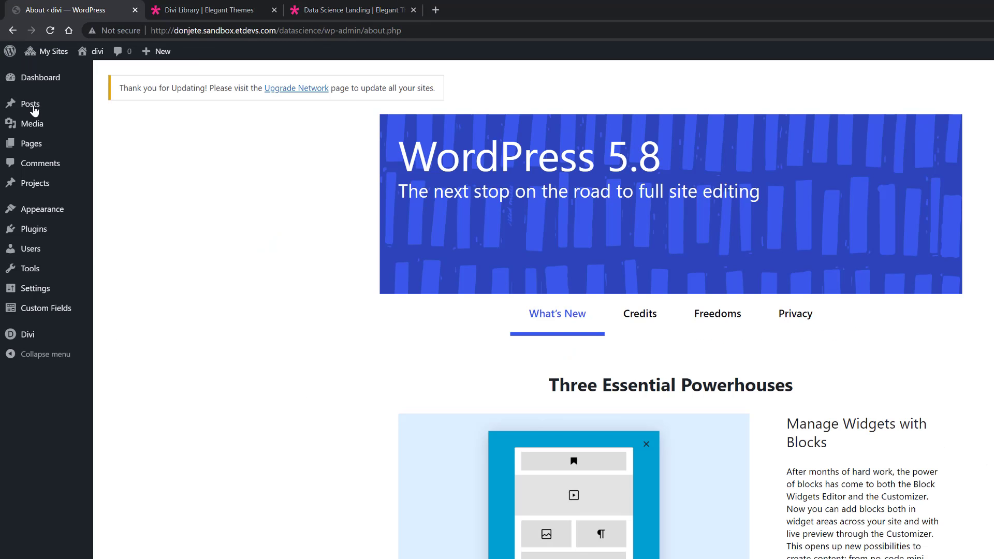
{"action": "left_click", "coordinate": [42, 145]}
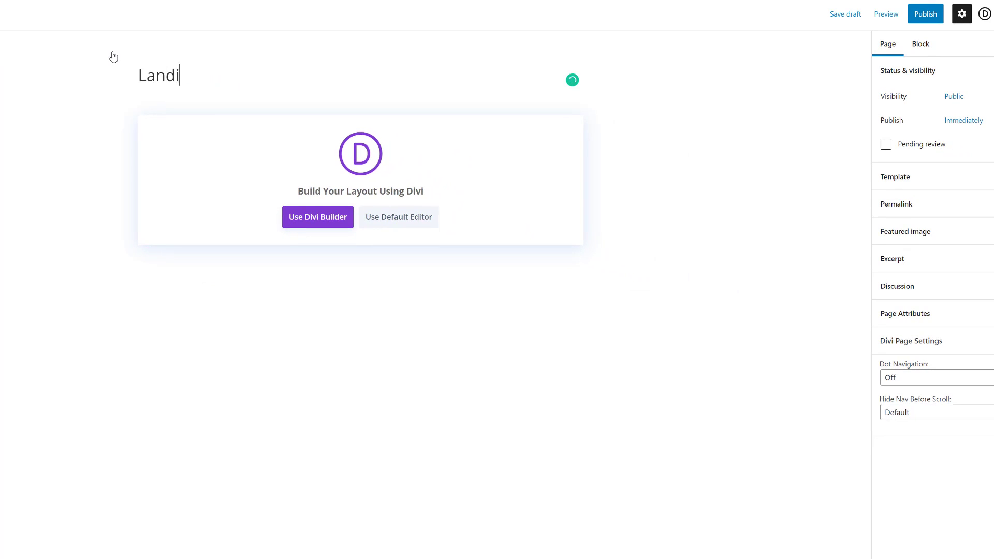
{"action": "left_click", "coordinate": [927, 14]}
{"action": "left_click", "coordinate": [924, 15]}
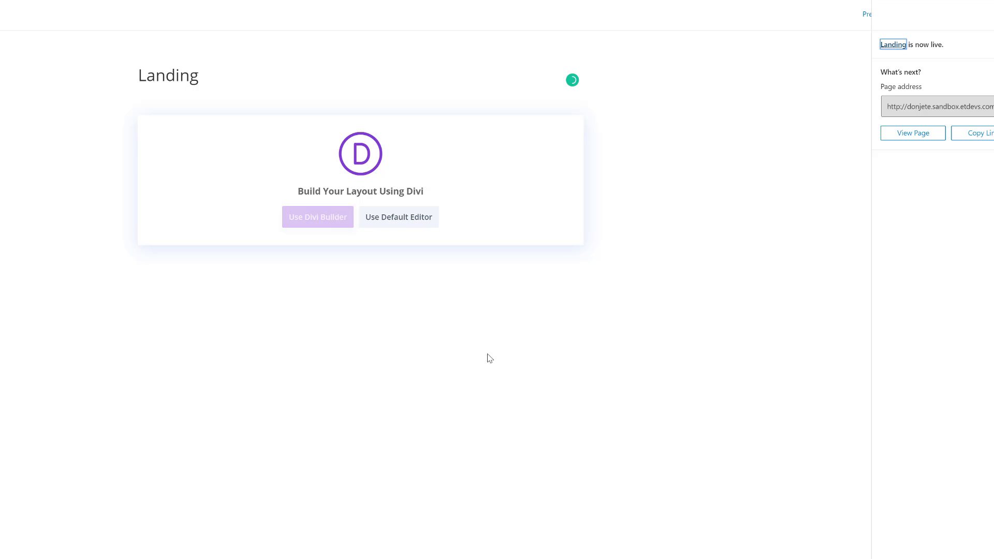
{"action": "left_click", "coordinate": [322, 223]}
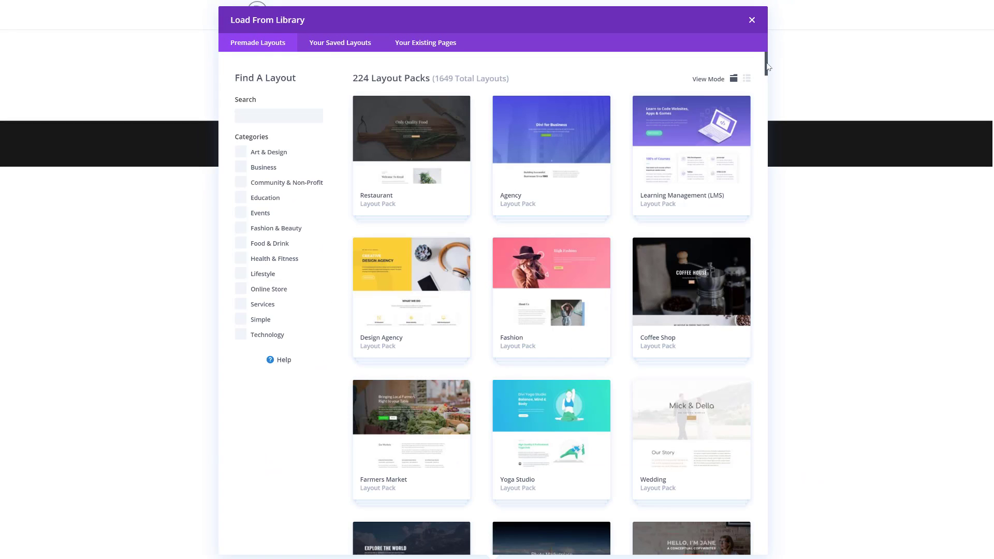
Scroll the premade layout library down to the Data Science pack
{"action": "left_click_drag", "start_coordinate": [768, 67], "coordinate": [774, 557]}
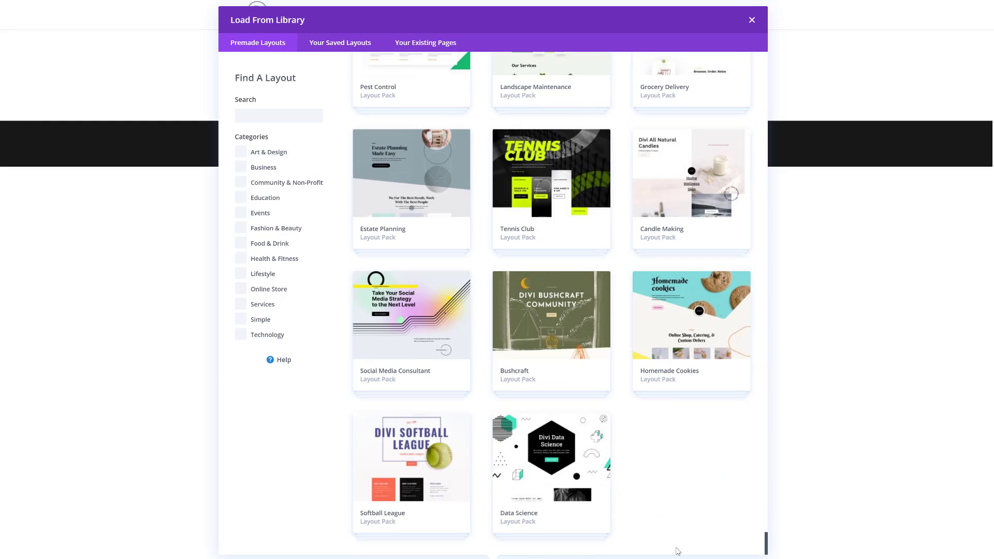
Load the Data Science pack's Landing layout and scroll to review the 'Divi Data Science' page
{"action": "left_click", "coordinate": [550, 489]}
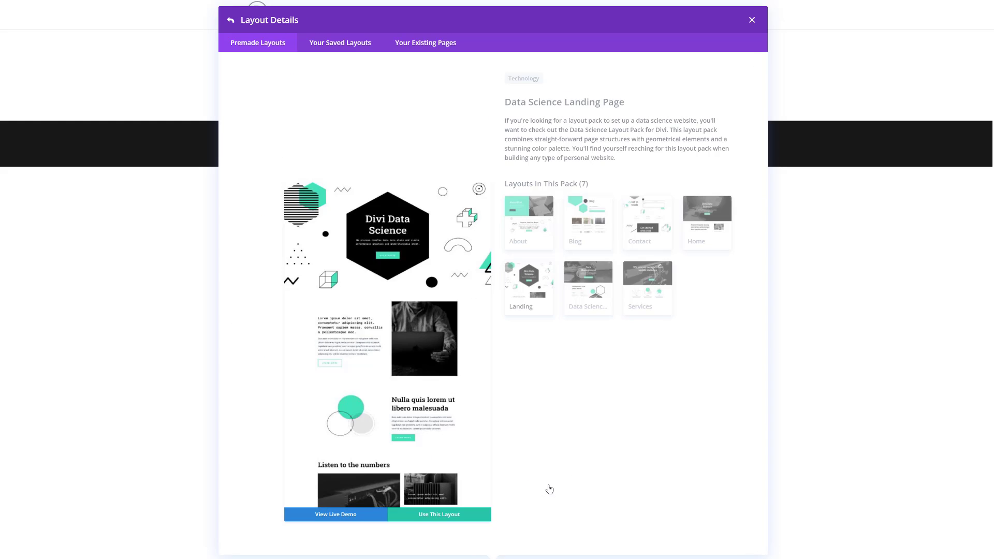
{"action": "left_click", "coordinate": [600, 282]}
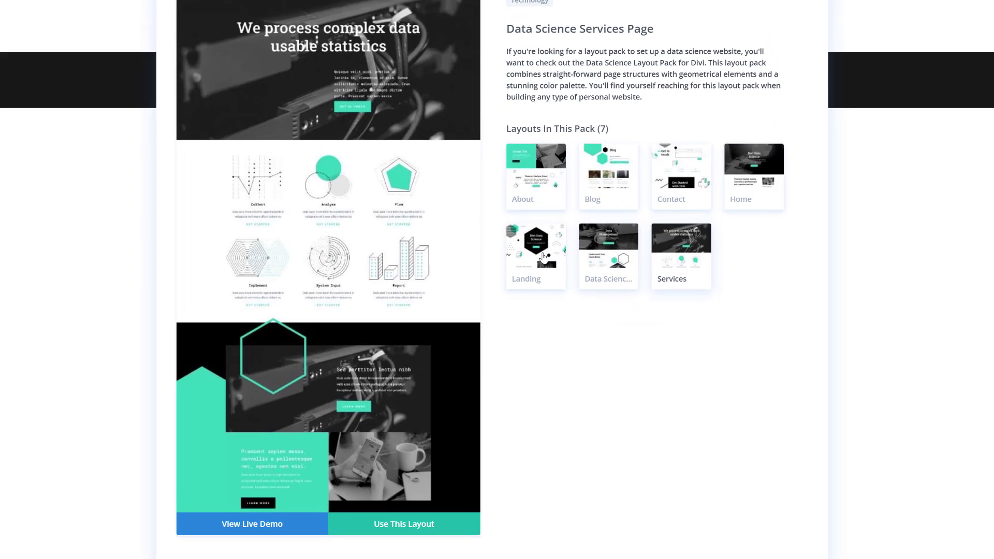
{"action": "left_click", "coordinate": [554, 280]}
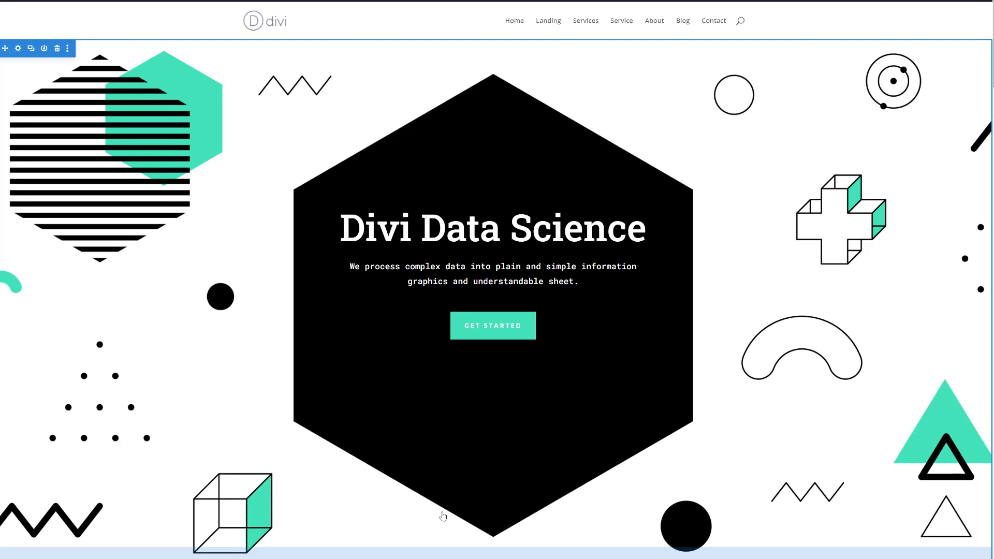
{"action": "scroll", "coordinate": [442, 516], "scroll_direction": "down", "scroll_amount": 8}
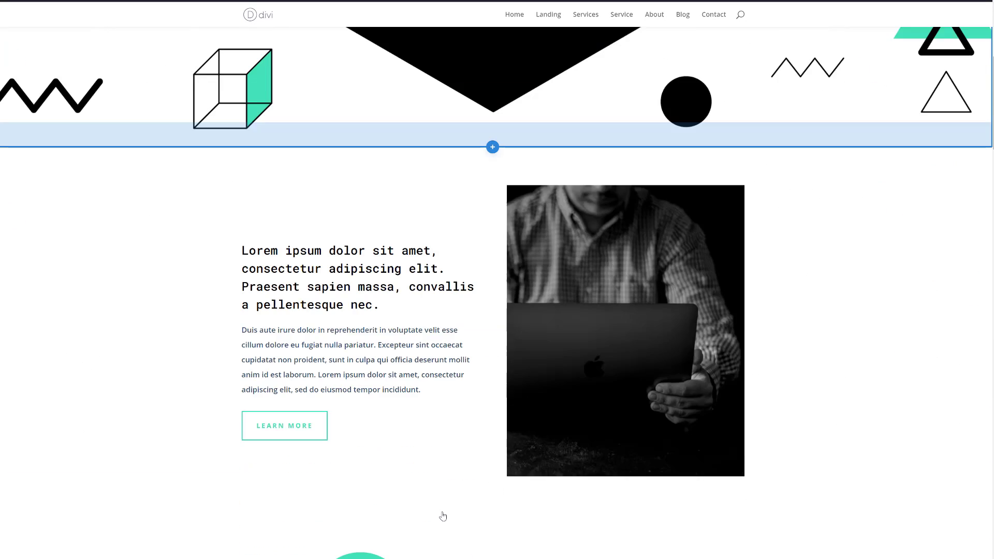
{"action": "scroll", "coordinate": [443, 516], "scroll_direction": "down", "scroll_amount": 12}
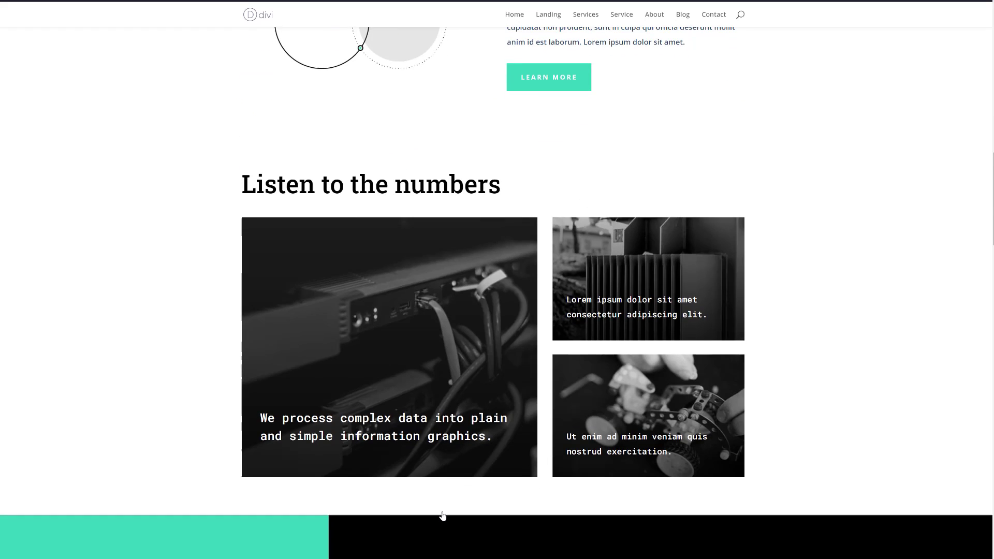
{"action": "scroll", "coordinate": [443, 516], "scroll_direction": "up", "scroll_amount": 18}
{"action": "scroll", "coordinate": [443, 516], "scroll_direction": "up", "scroll_amount": 3}
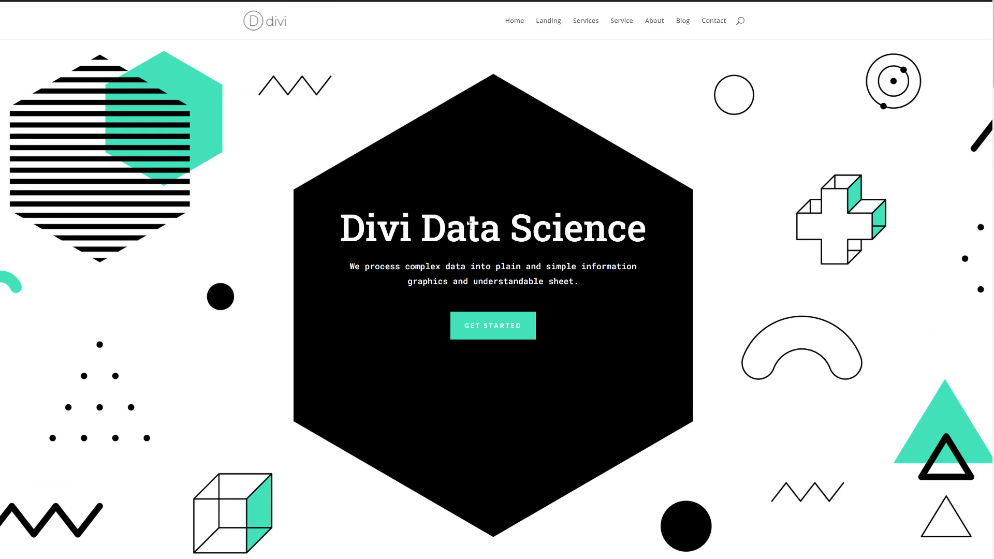
{"action": "mouse_move", "coordinate": [477, 224]}
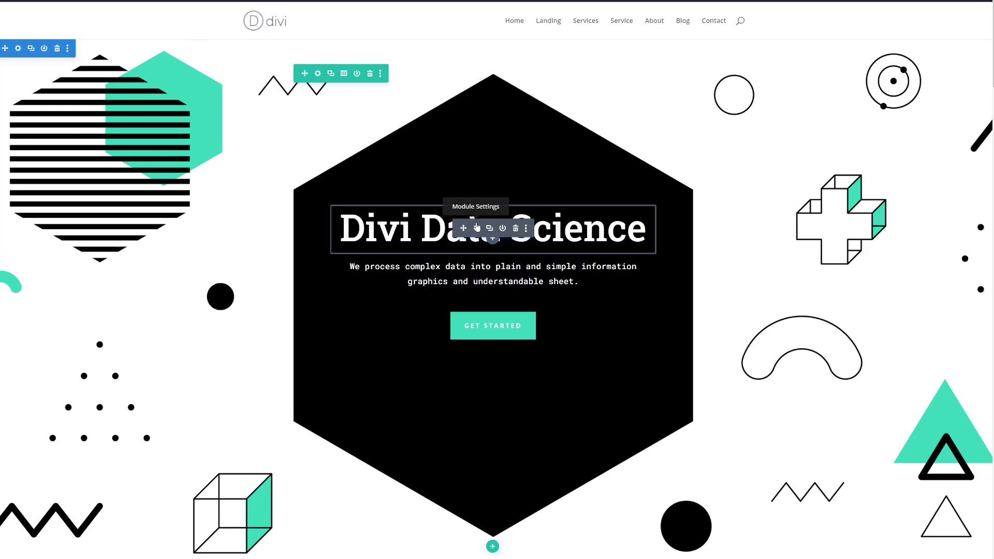
{"action": "left_click", "coordinate": [477, 227]}
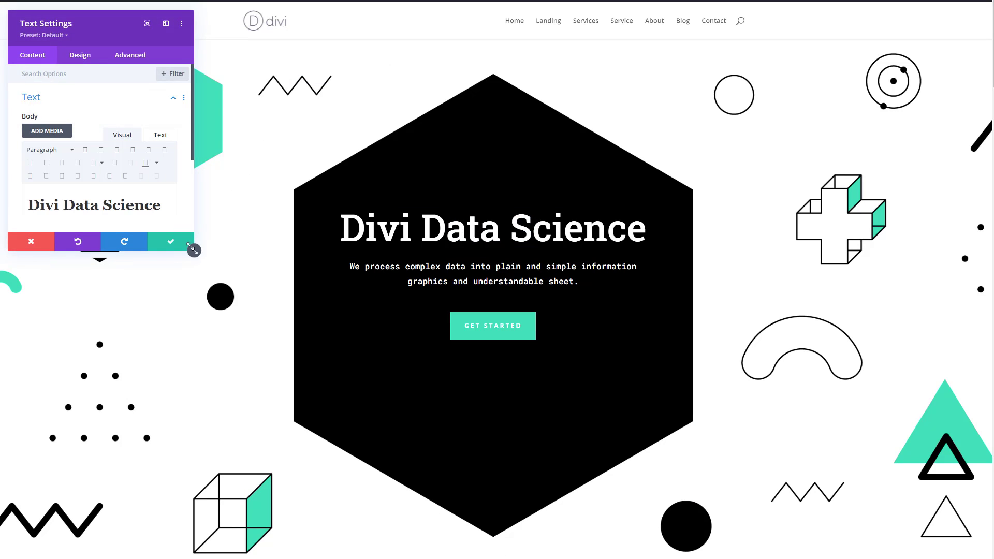
{"action": "left_click_drag", "start_coordinate": [193, 251], "coordinate": [229, 309]}
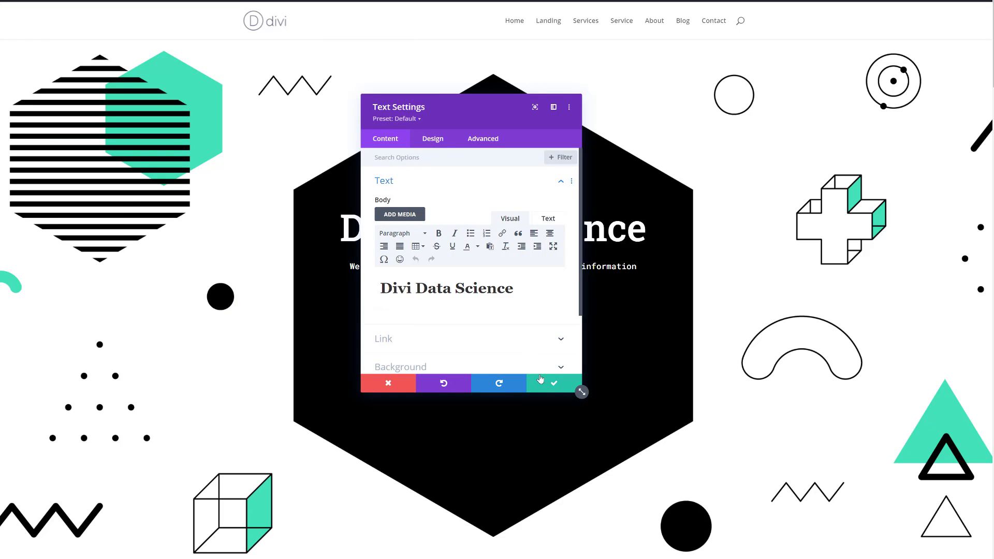
{"action": "left_click", "coordinate": [542, 381]}
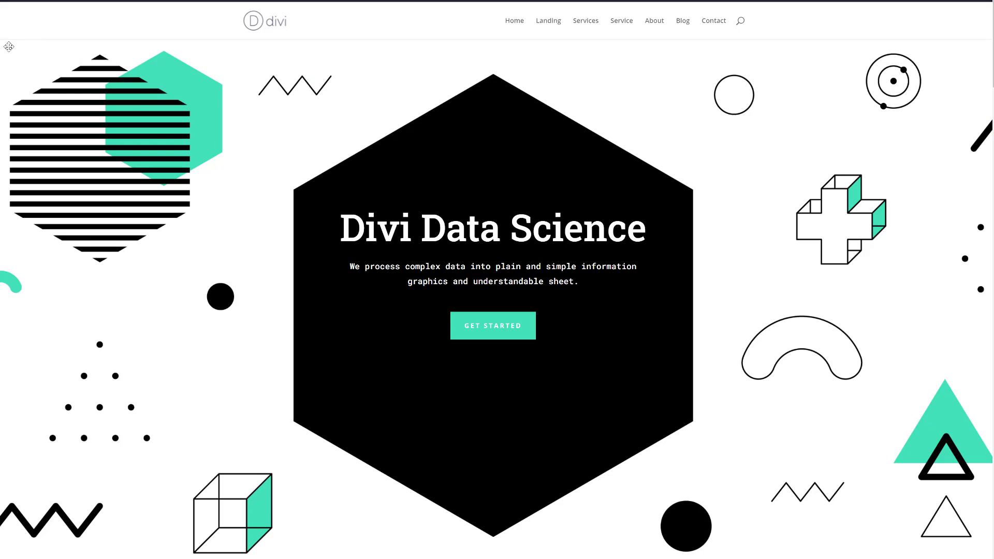
{"action": "left_click", "coordinate": [21, 45]}
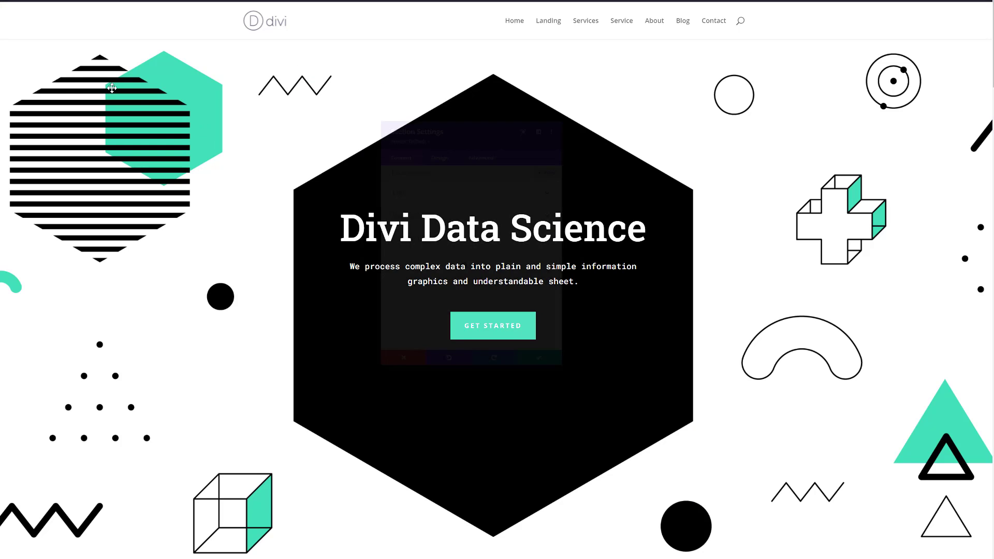
{"action": "left_click", "coordinate": [408, 210]}
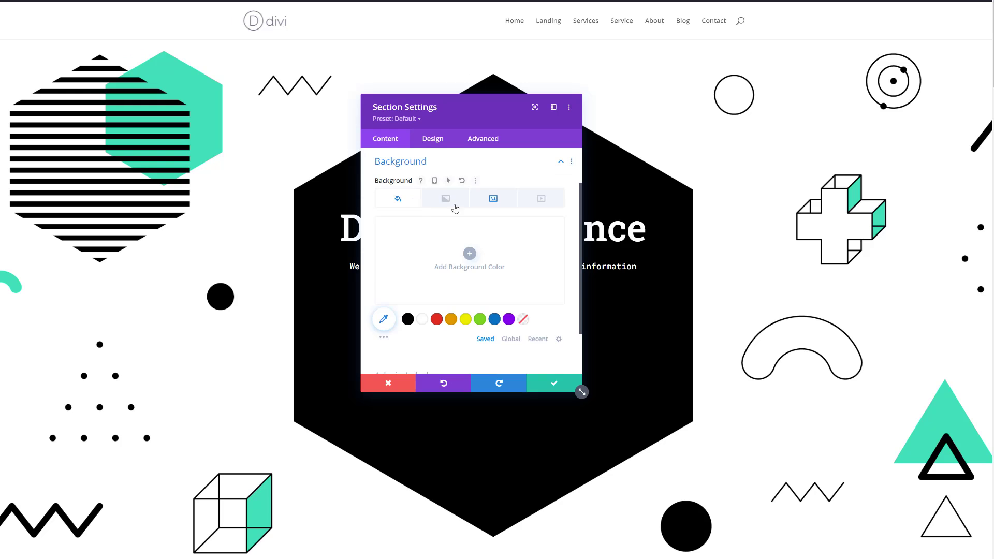
{"action": "left_click", "coordinate": [488, 204]}
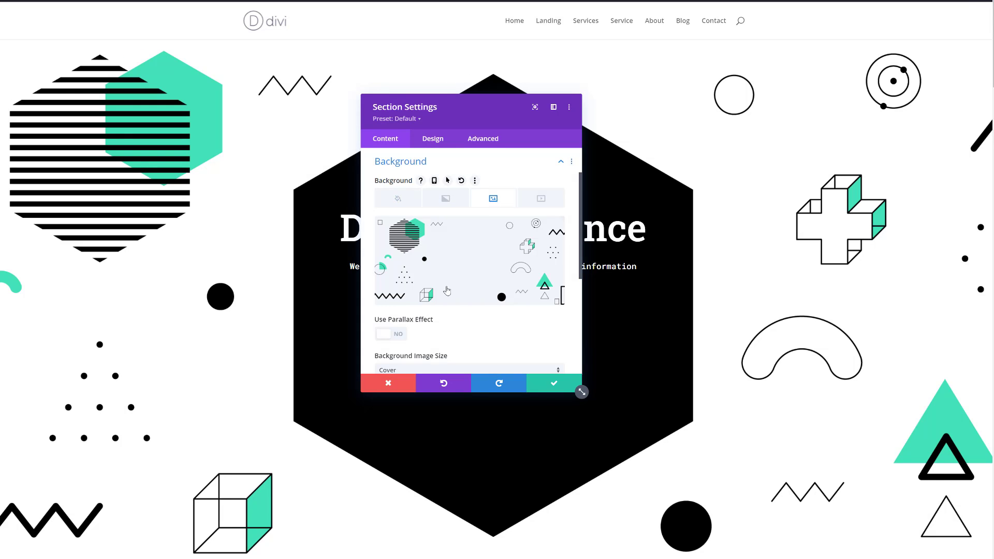
{"action": "scroll", "coordinate": [447, 290], "scroll_direction": "down", "scroll_amount": 5}
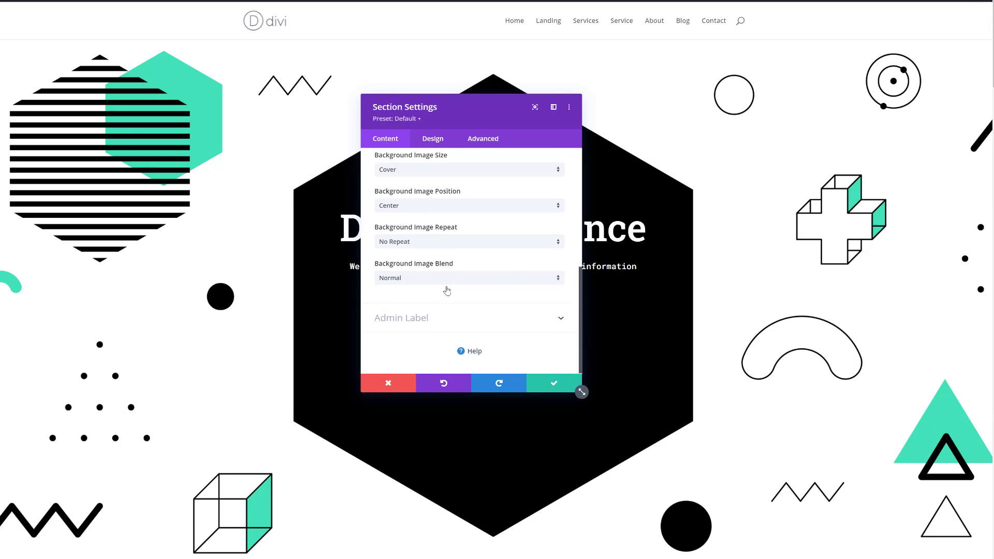
{"action": "scroll", "coordinate": [447, 291], "scroll_direction": "up", "scroll_amount": 3}
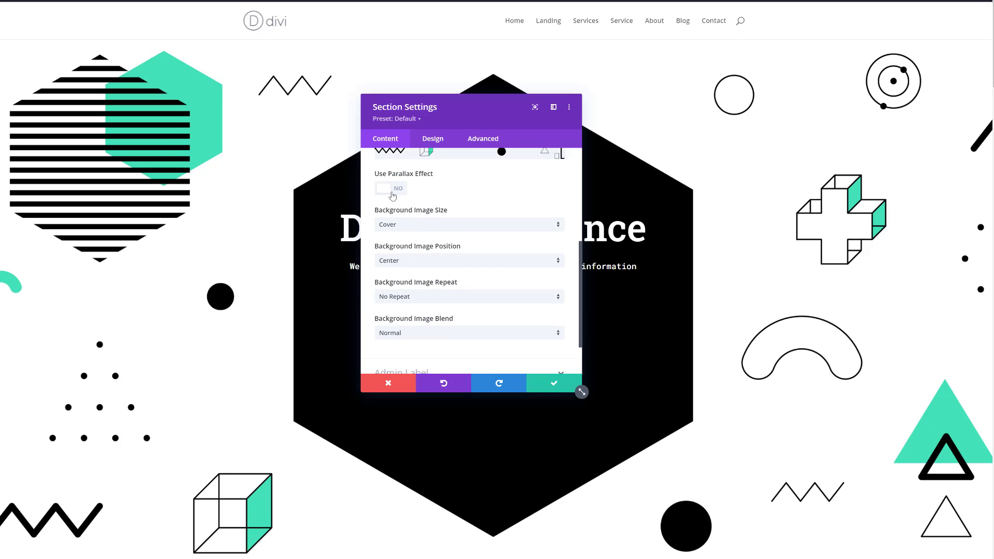
{"action": "left_click", "coordinate": [392, 193]}
{"action": "scroll", "coordinate": [325, 237], "scroll_direction": "down", "scroll_amount": 5}
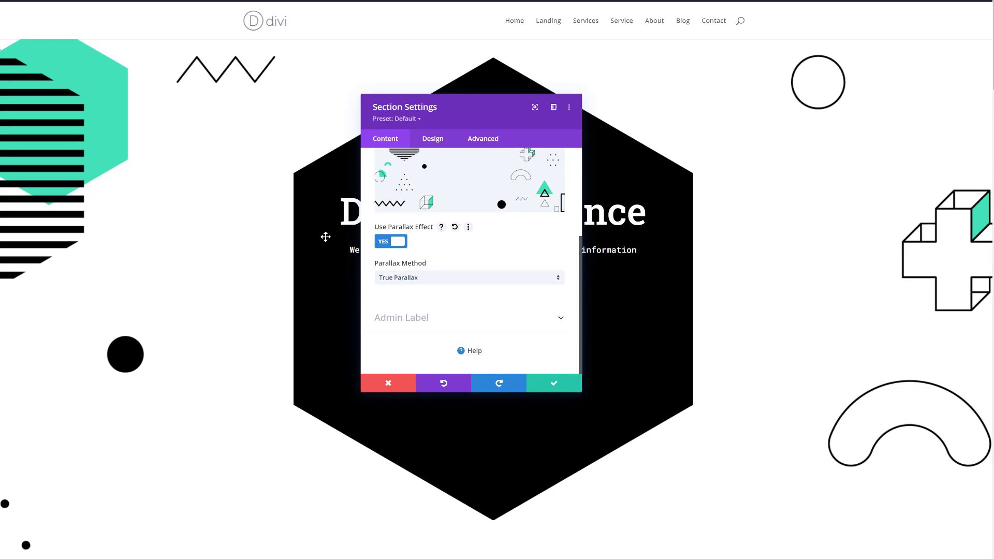
{"action": "scroll", "coordinate": [325, 236], "scroll_direction": "down", "scroll_amount": 4}
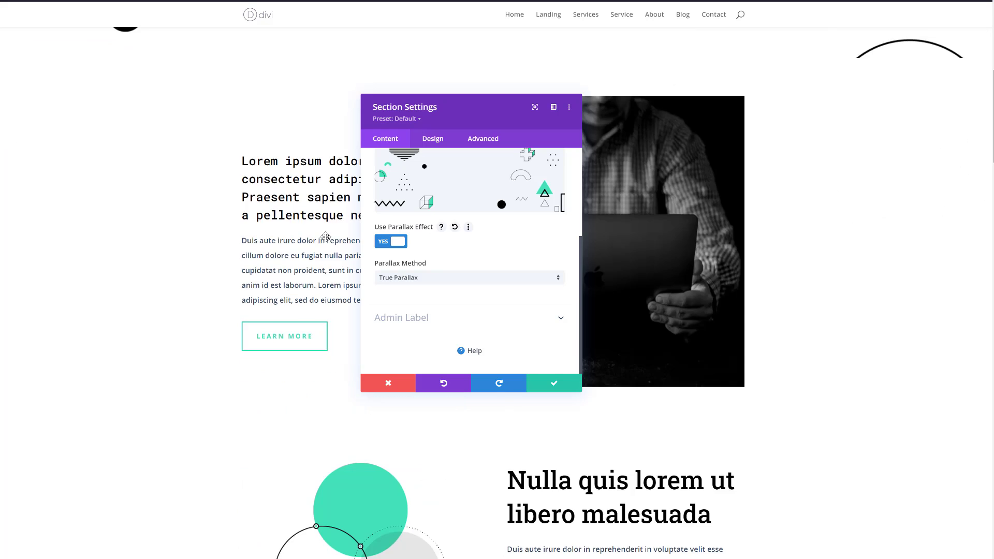
{"action": "scroll", "coordinate": [325, 237], "scroll_direction": "up", "scroll_amount": 10}
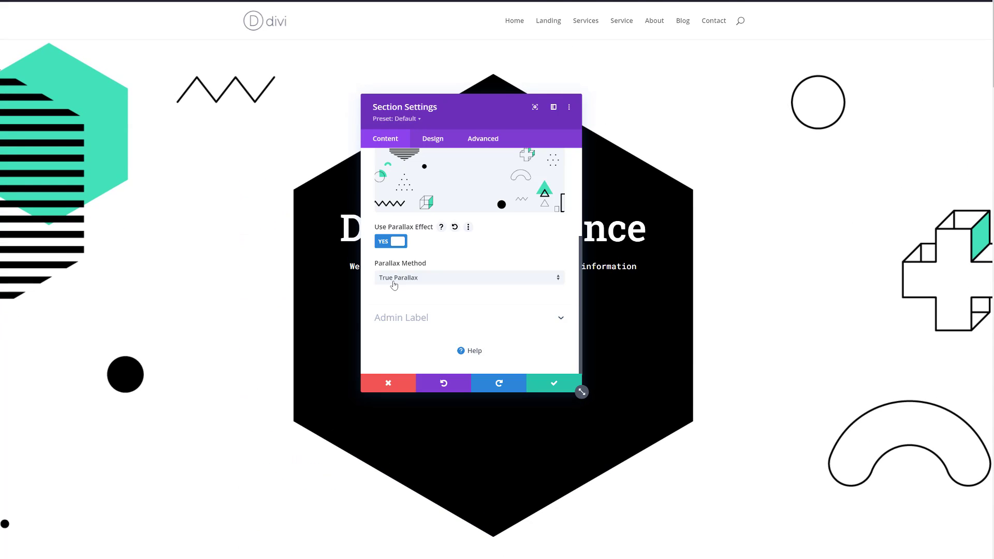
{"action": "left_click", "coordinate": [394, 279]}
{"action": "left_click", "coordinate": [394, 303]}
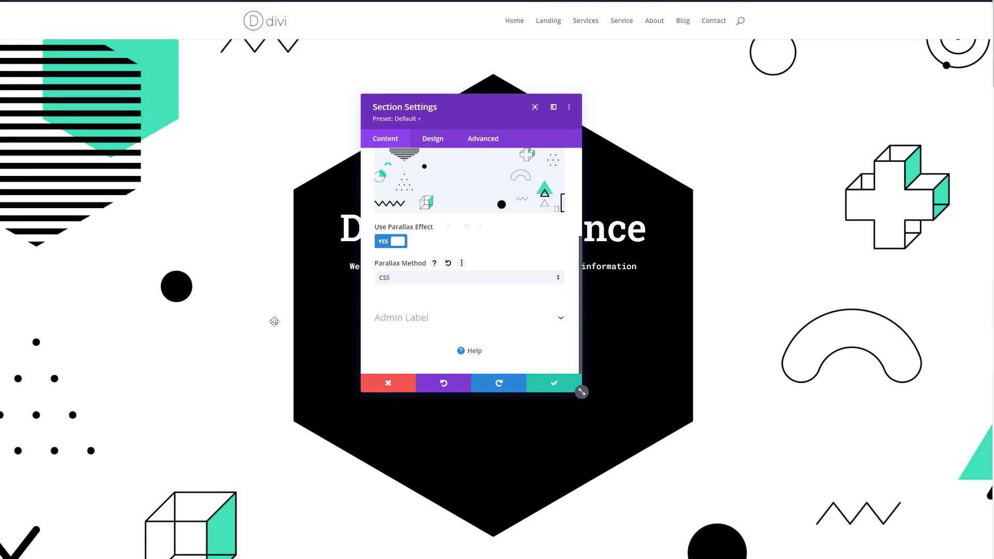
{"action": "scroll", "coordinate": [275, 322], "scroll_direction": "down", "scroll_amount": 6}
{"action": "scroll", "coordinate": [274, 321], "scroll_direction": "up", "scroll_amount": 6}
{"action": "left_click", "coordinate": [390, 383]}
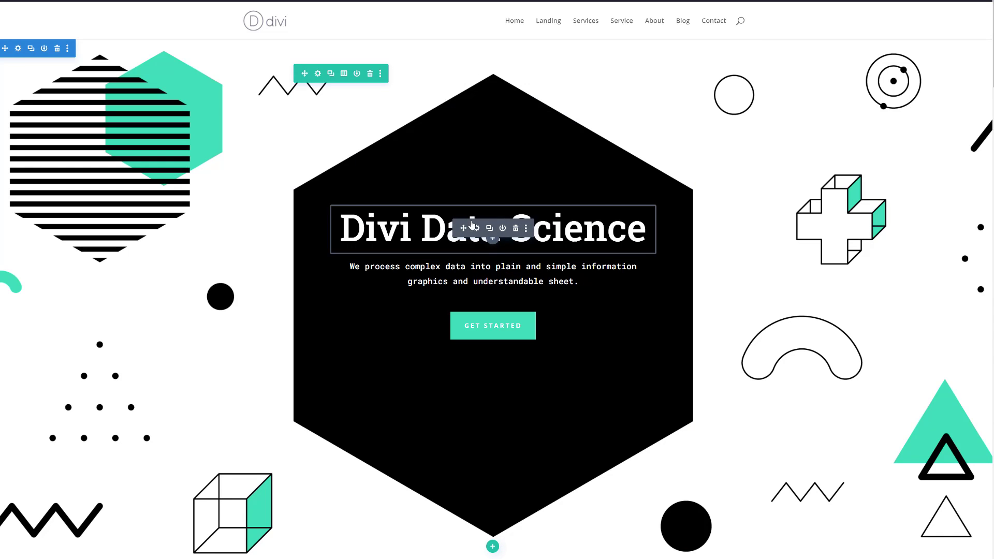
Open the hero title's Heading Text design settings and start Find & Replace on Heading Font
{"action": "scroll", "coordinate": [816, 290], "scroll_direction": "down", "scroll_amount": 10}
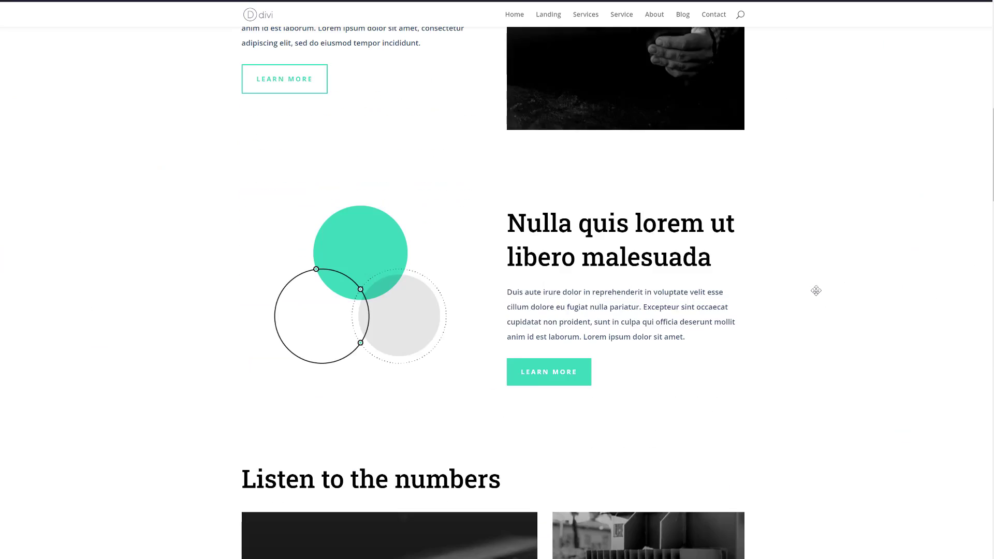
{"action": "scroll", "coordinate": [816, 290], "scroll_direction": "up", "scroll_amount": 6}
{"action": "scroll", "coordinate": [816, 291], "scroll_direction": "up", "scroll_amount": 7}
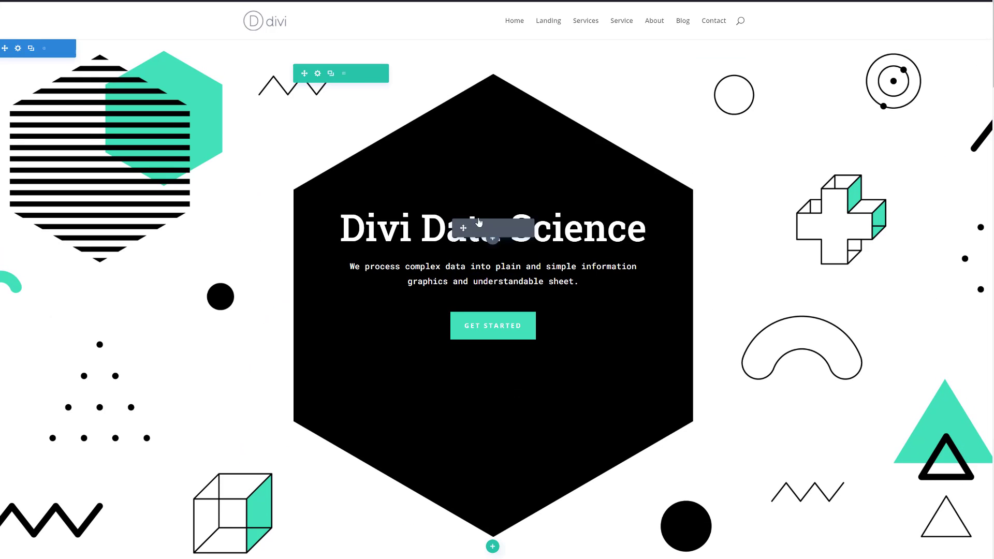
{"action": "left_click", "coordinate": [477, 230]}
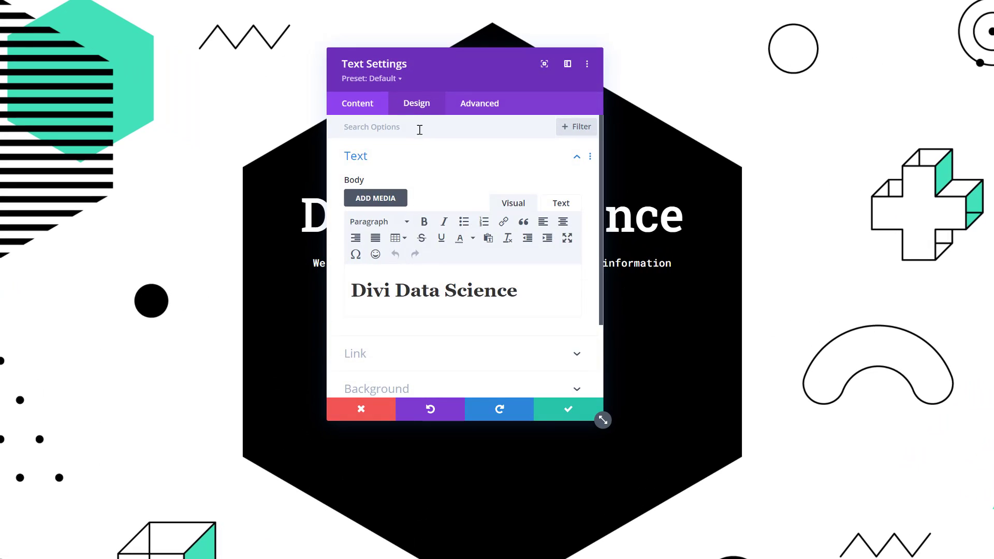
{"action": "left_click", "coordinate": [417, 103]}
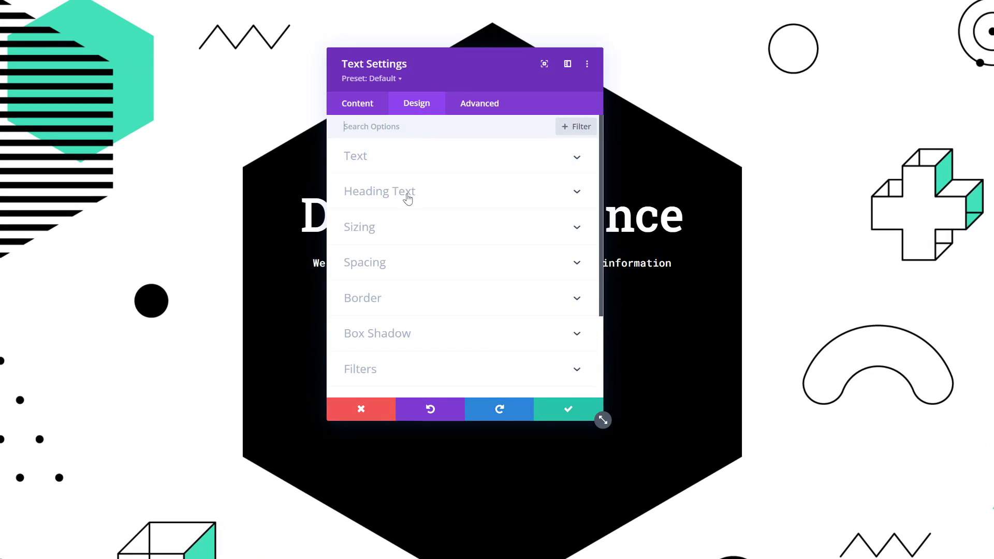
{"action": "left_click", "coordinate": [408, 199]}
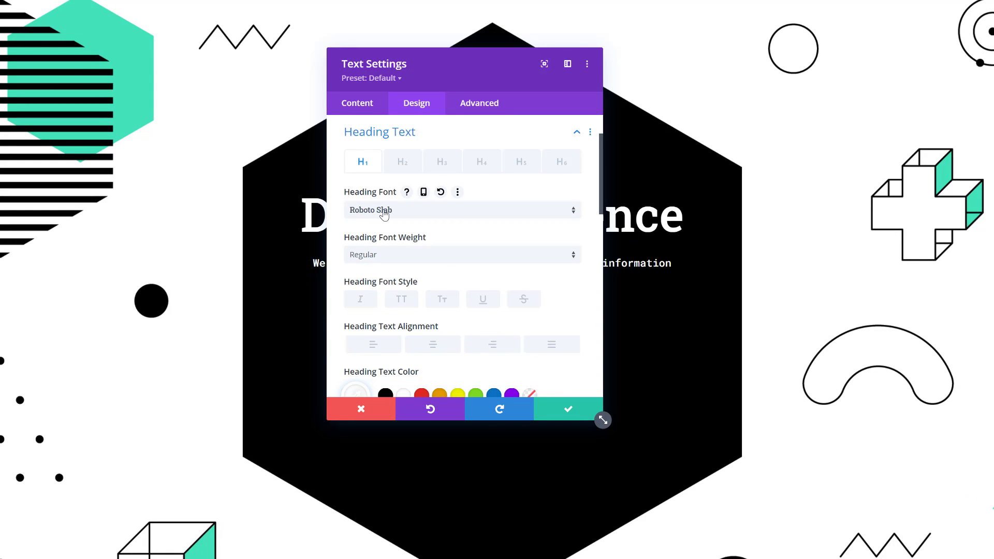
{"action": "right_click", "coordinate": [384, 215]}
{"action": "left_click", "coordinate": [383, 162]}
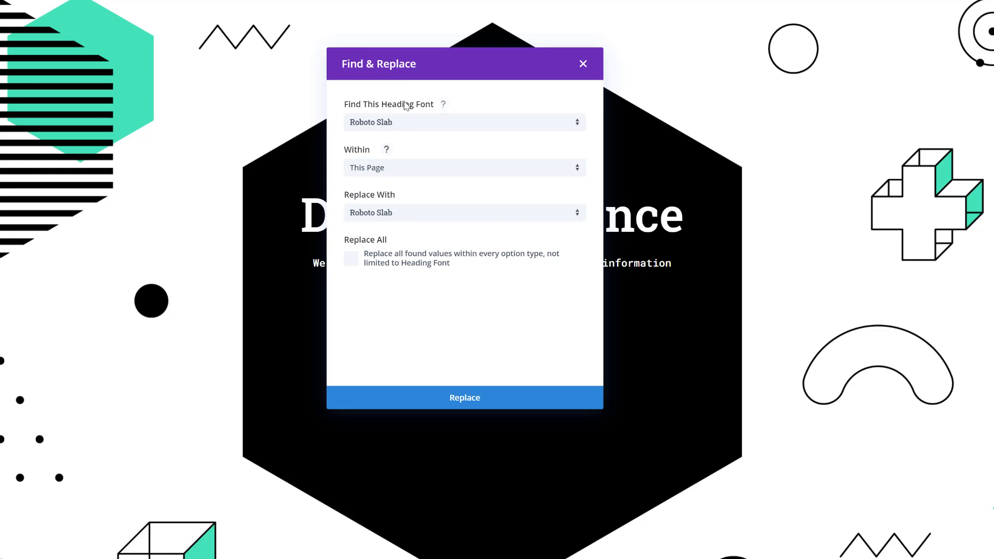
Replace Roboto Slab with Poppins across all option types on the page
{"action": "left_click", "coordinate": [386, 216]}
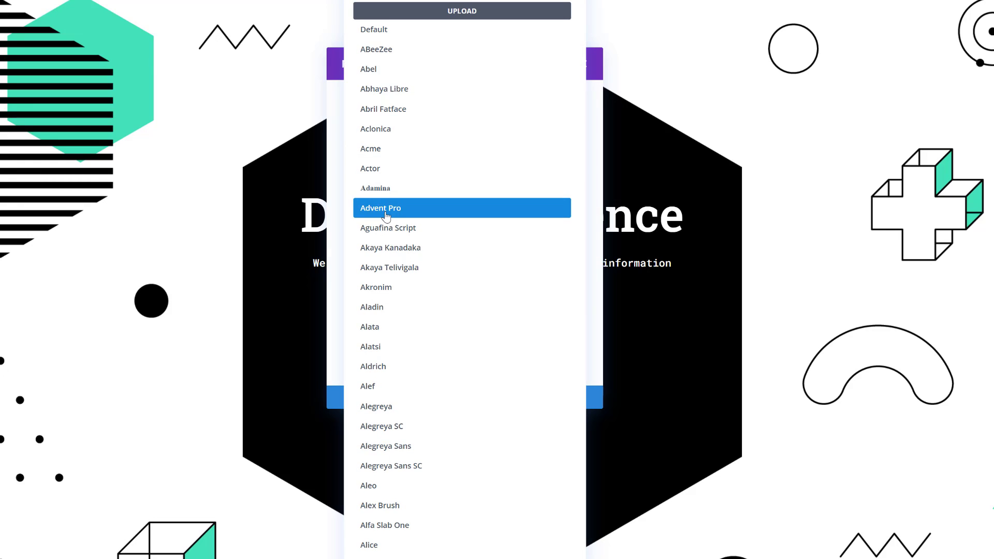
{"action": "left_click", "coordinate": [386, 217]}
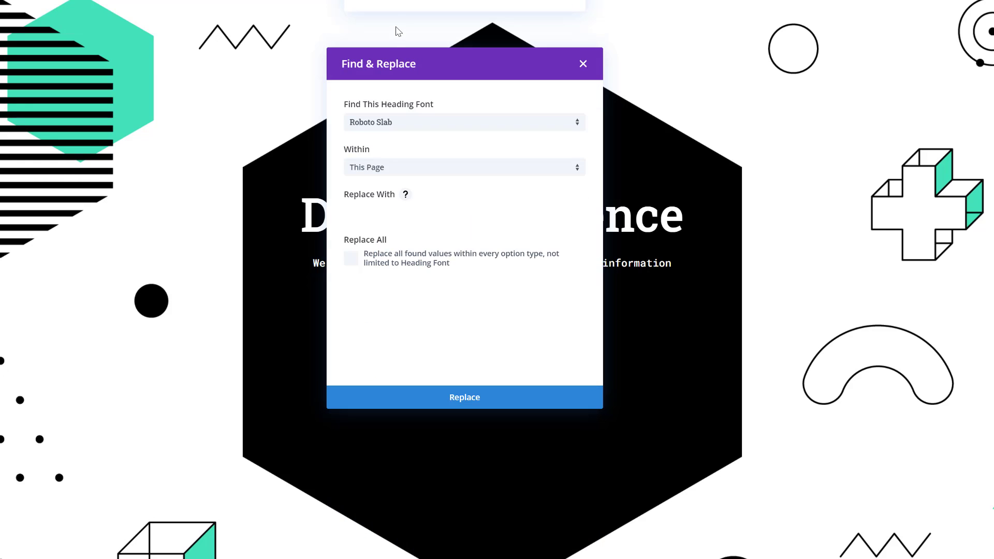
{"action": "left_click", "coordinate": [393, 6]}
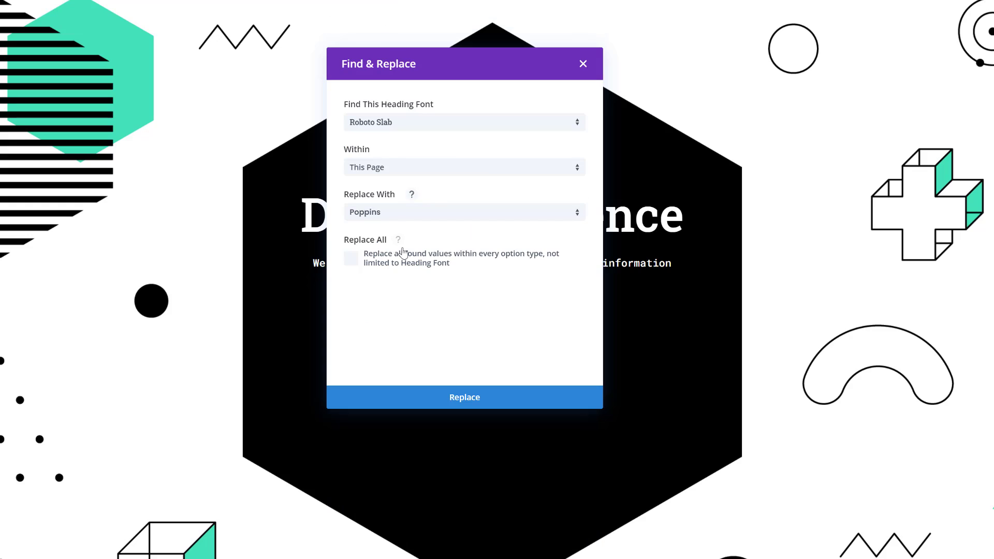
{"action": "left_click", "coordinate": [362, 262]}
{"action": "left_click", "coordinate": [448, 401]}
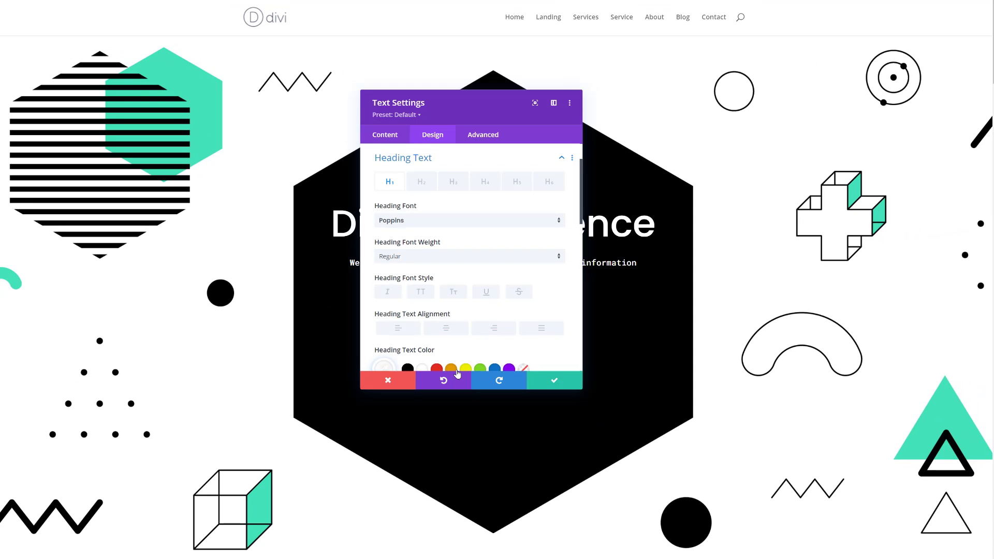
Save the text settings and check the Poppins headings down to 'Get Started with Divi'
{"action": "left_click", "coordinate": [543, 379]}
{"action": "scroll", "coordinate": [544, 379], "scroll_direction": "down", "scroll_amount": 6}
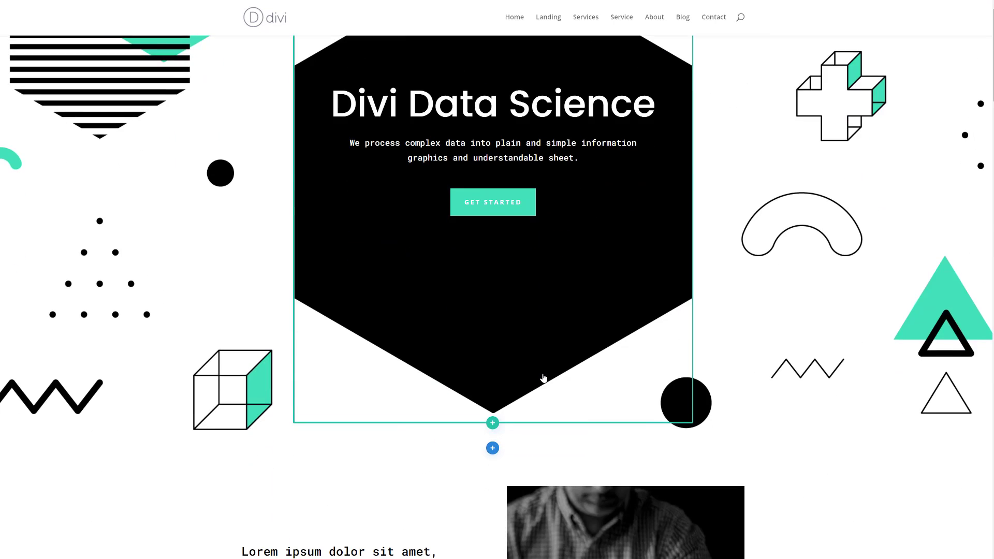
{"action": "scroll", "coordinate": [543, 378], "scroll_direction": "down", "scroll_amount": 20}
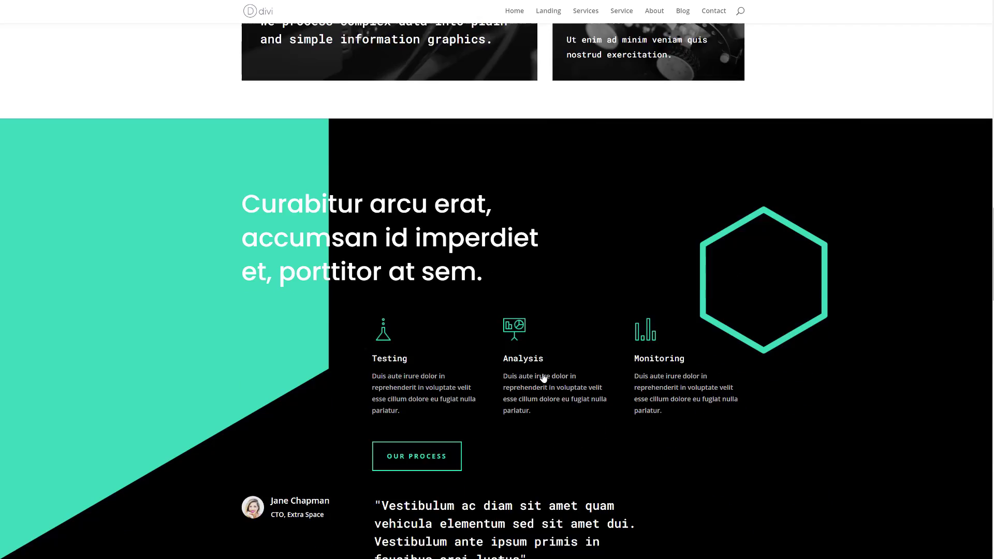
{"action": "scroll", "coordinate": [543, 379], "scroll_direction": "down", "scroll_amount": 17}
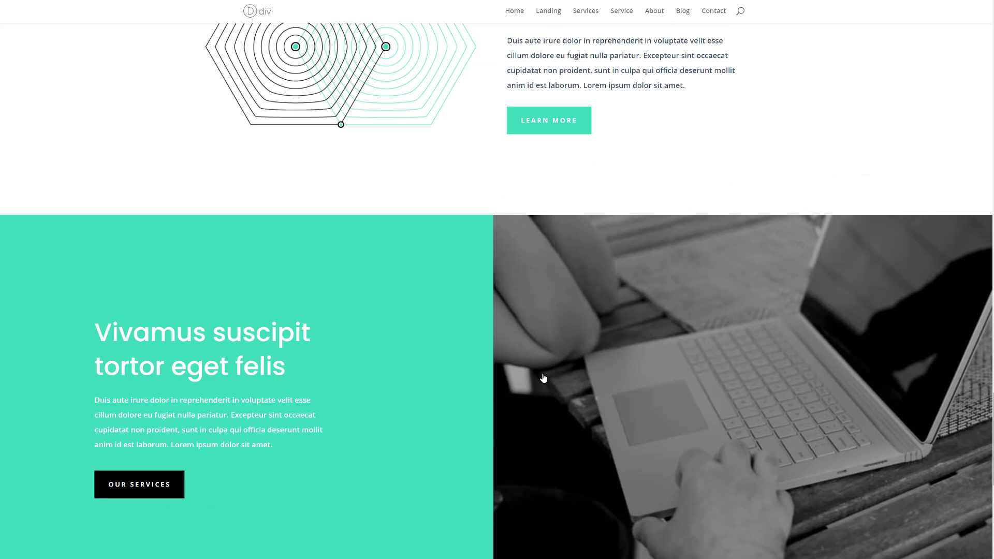
{"action": "scroll", "coordinate": [543, 379], "scroll_direction": "down", "scroll_amount": 11}
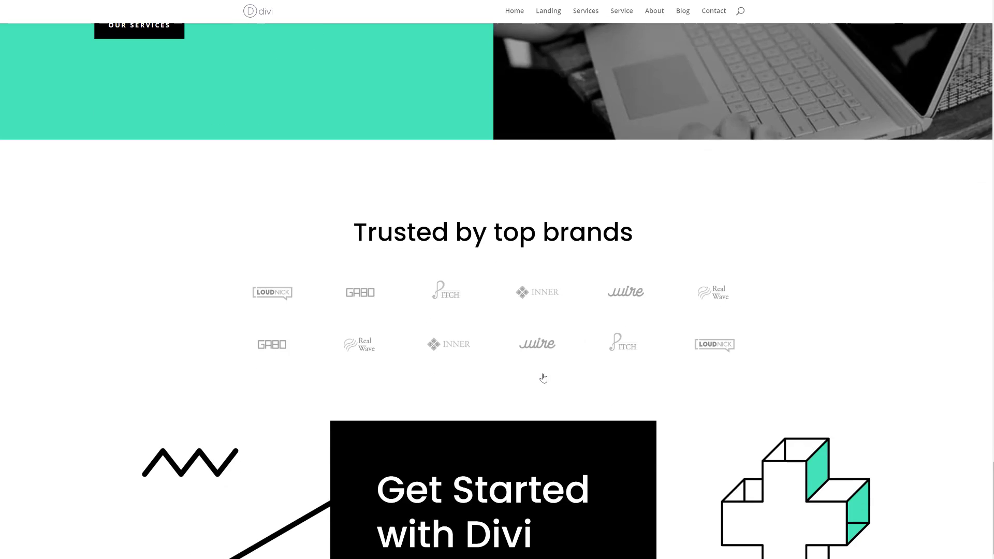
{"action": "scroll", "coordinate": [543, 379], "scroll_direction": "down", "scroll_amount": 2}
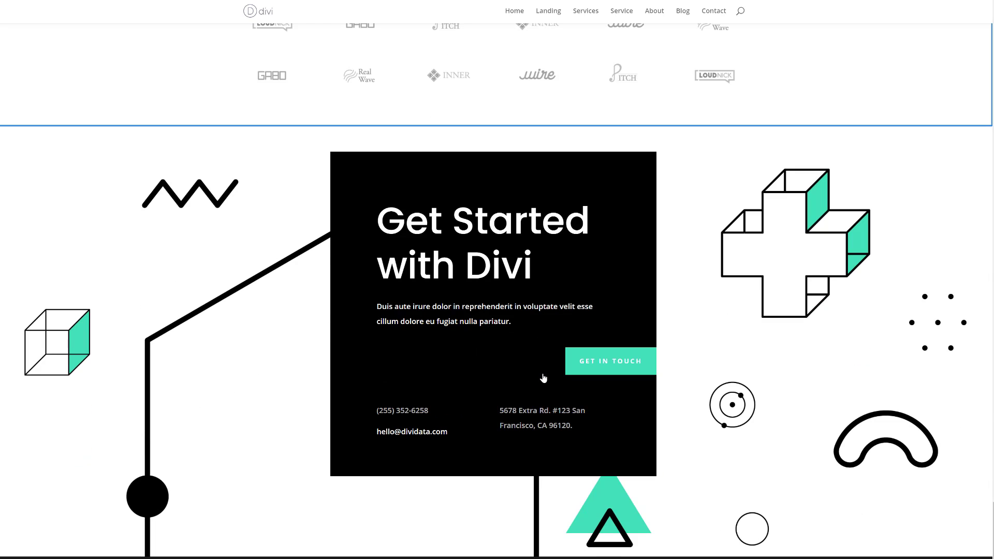
{"action": "mouse_move", "coordinate": [543, 379]}
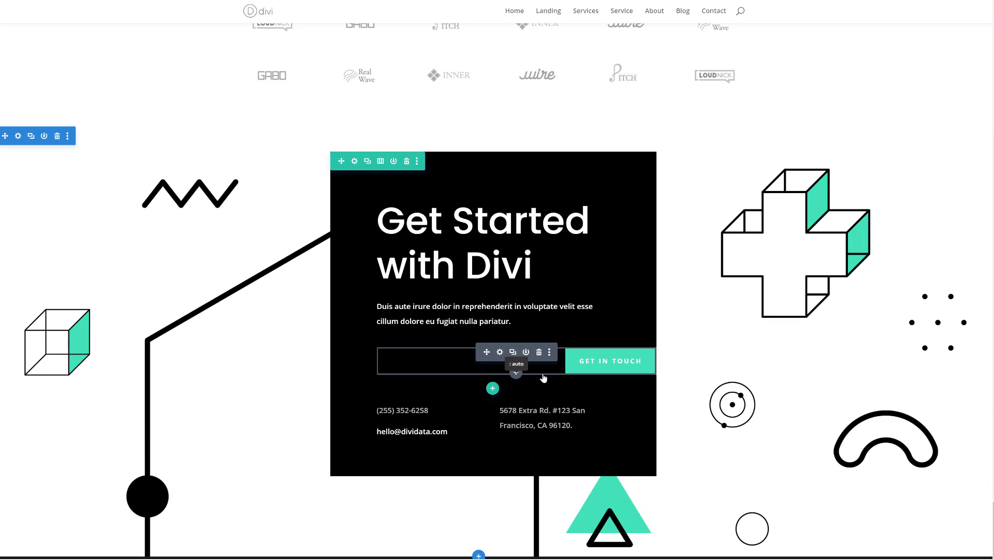